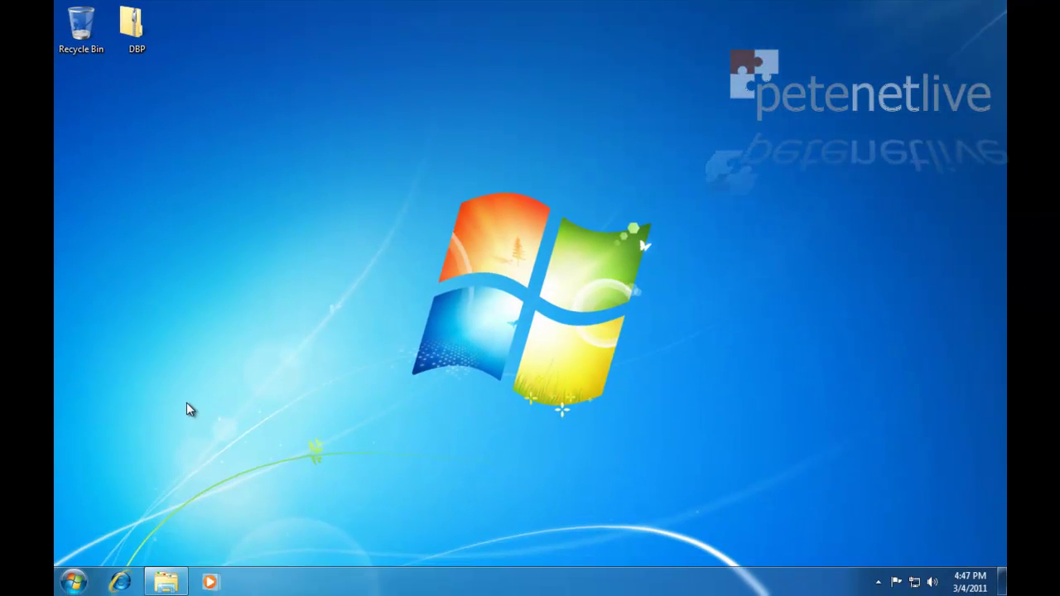
Restore the Computer window listing Local Disk (C:) and FLASHDRIVE (E:).
left_click(166, 583)
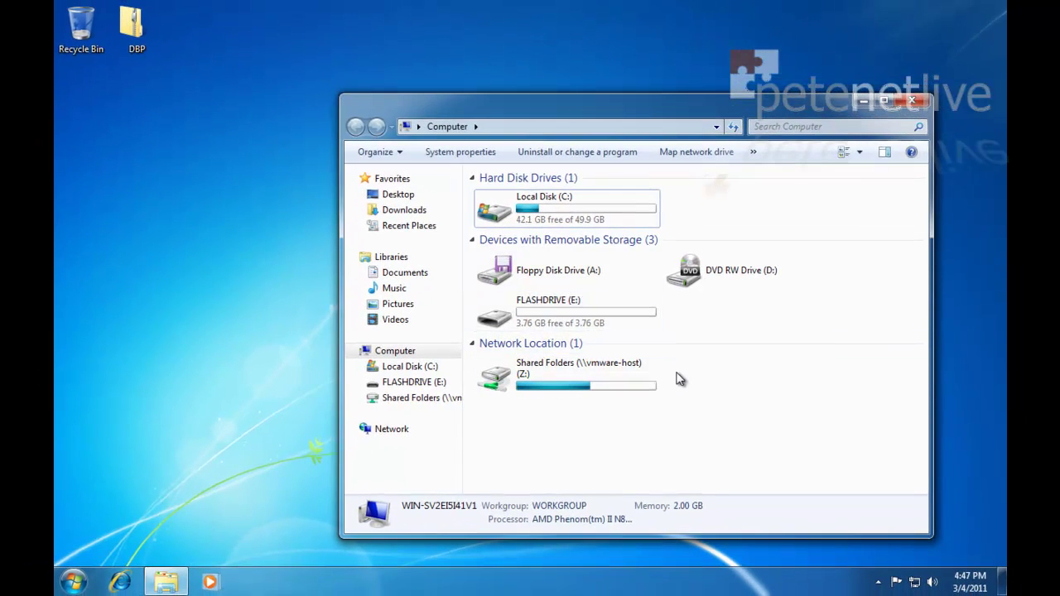
Minimise Computer and open the DBP folder inside the desktop DBP archive.
left_click(865, 100)
double_click(132, 26)
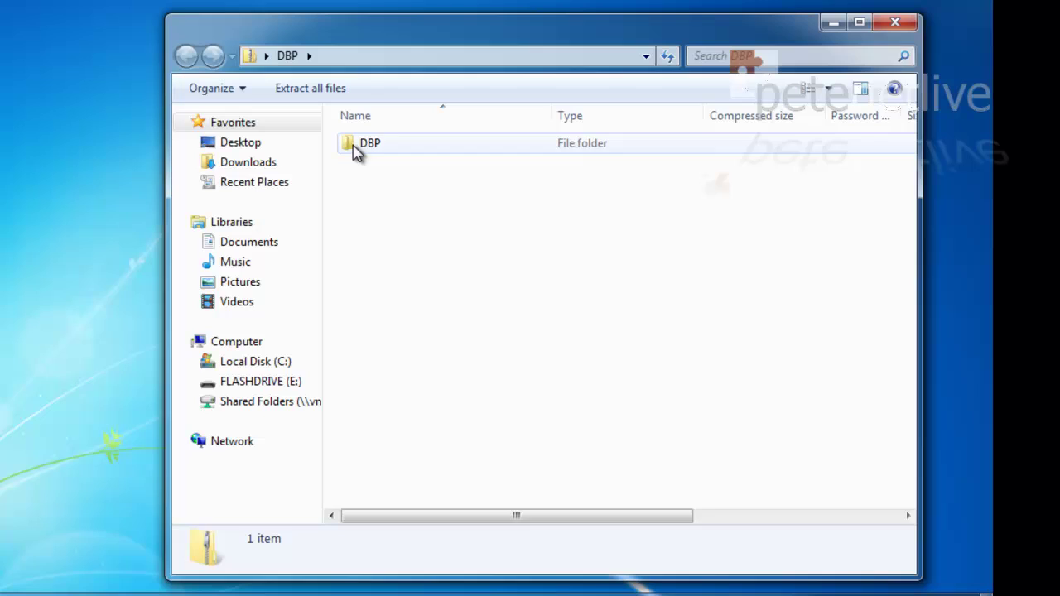
double_click(465, 197)
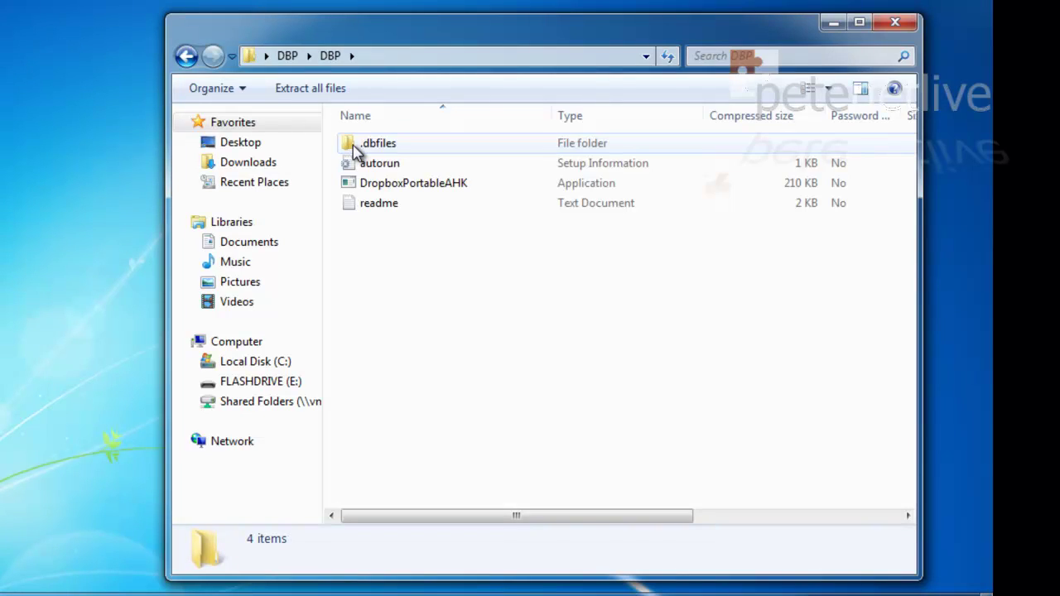
Copy .dbfiles, autorun, DropboxPortableAHK and readme, then bring Computer back.
left_click(354, 151)
key("shift+Down")
key("shift+Down")
key("shift+Down")
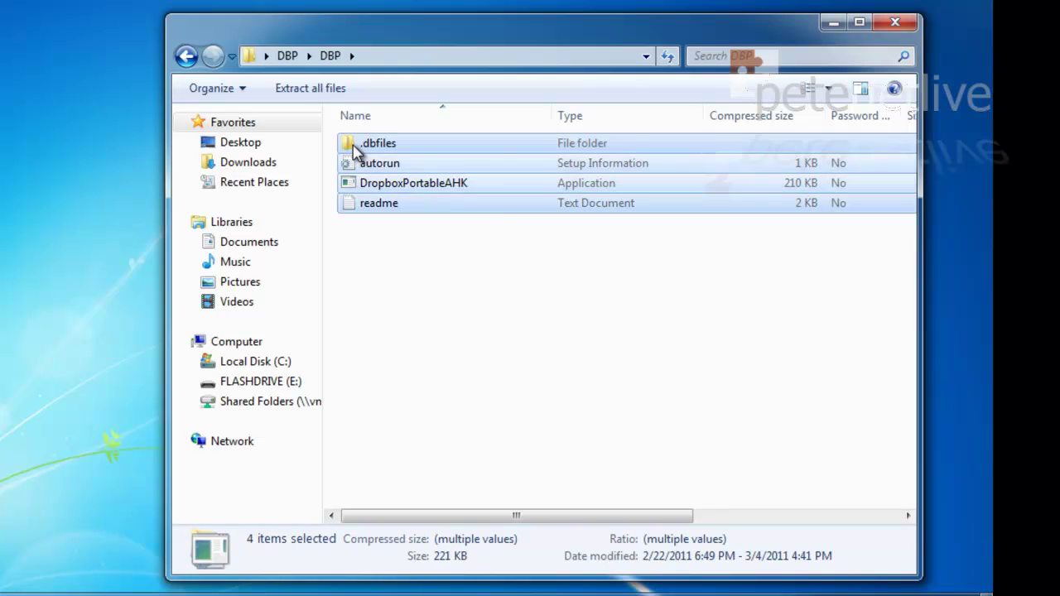
right_click(365, 152)
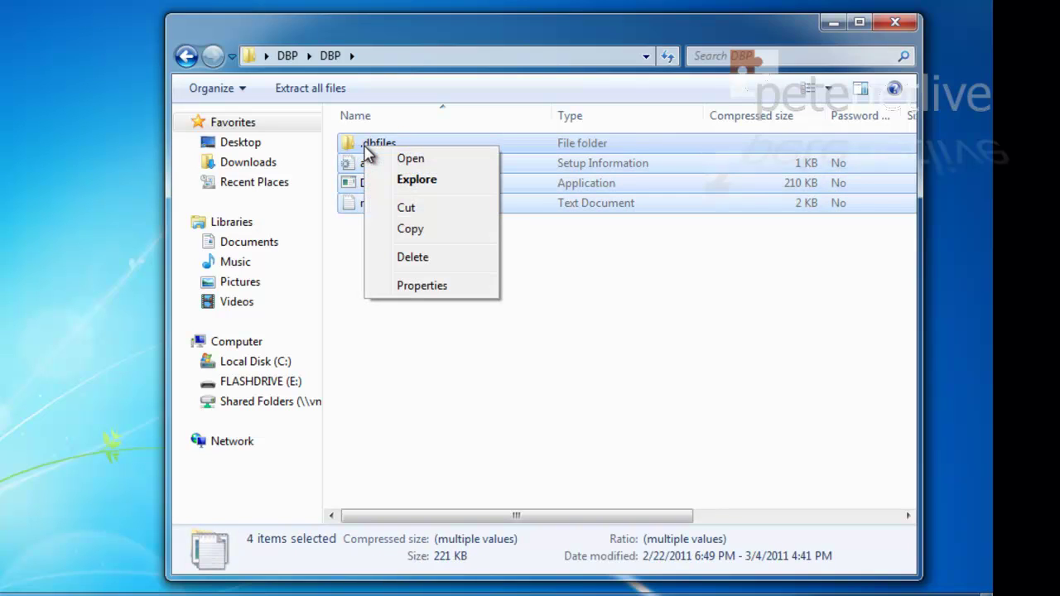
left_click(399, 233)
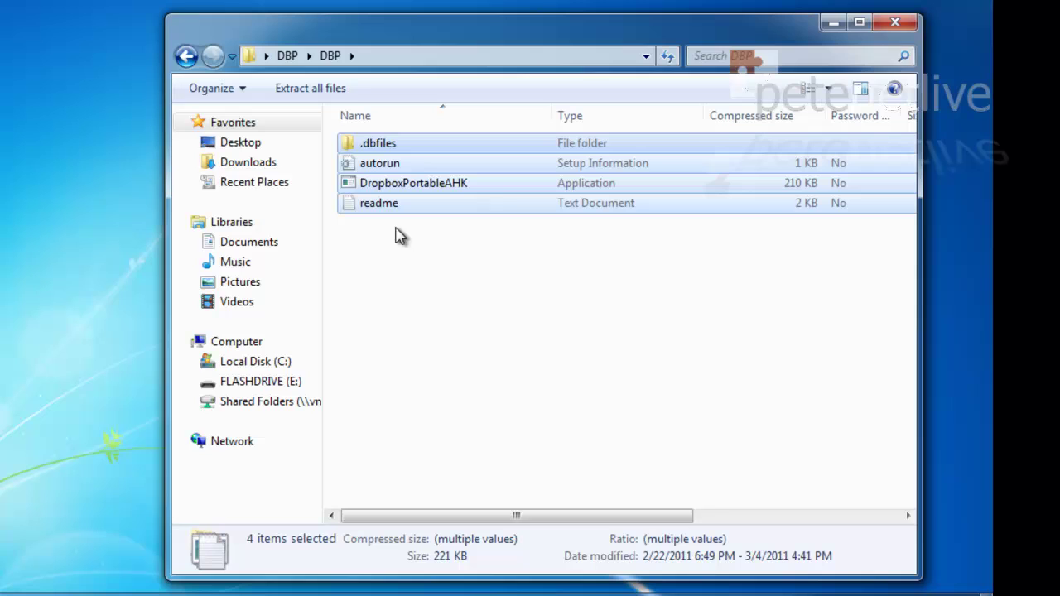
mouse_move(108, 593)
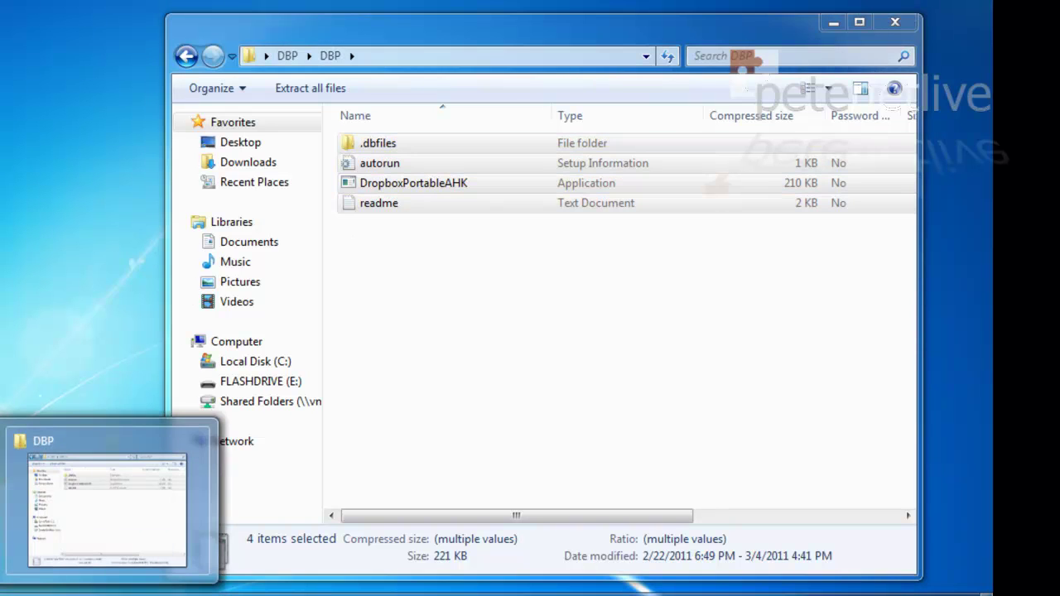
key("super+e")
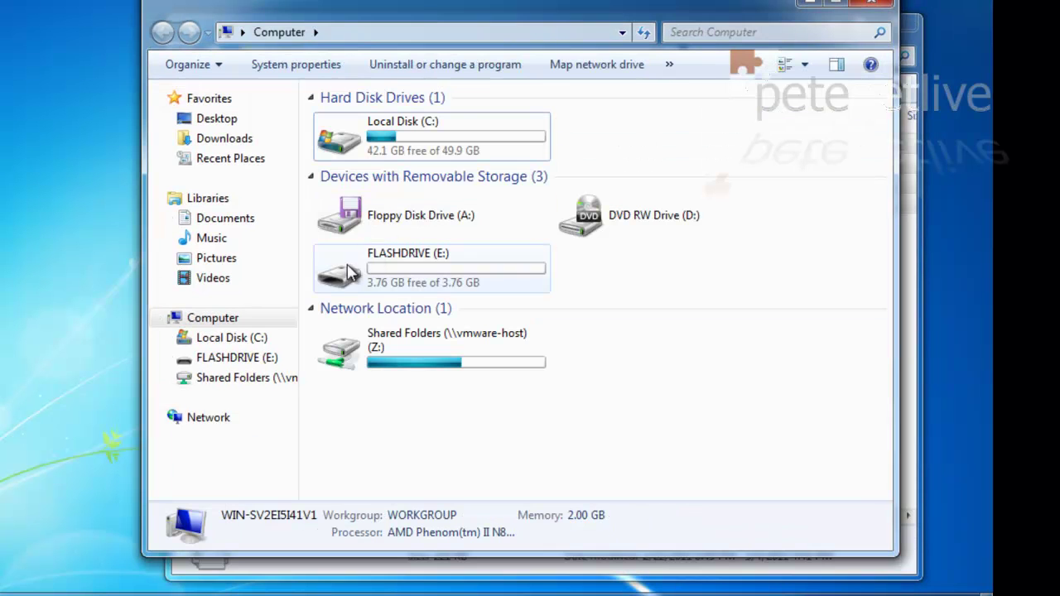
Paste .dbfiles, autorun, DropboxPortableAHK and readme into the root of FLASHDRIVE (E:).
left_click(343, 280)
double_click(344, 280)
right_click(415, 142)
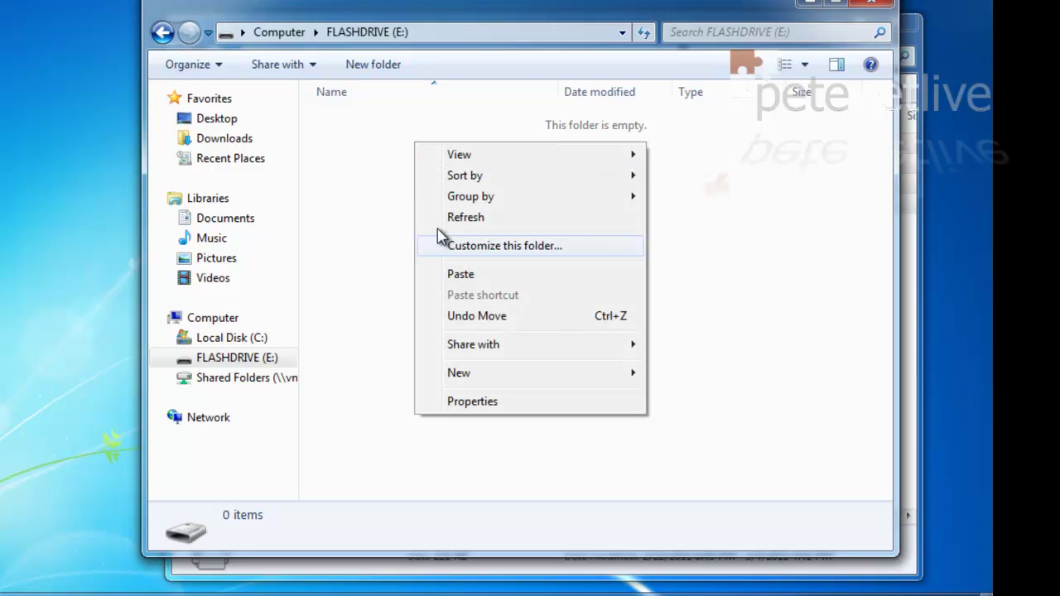
left_click(454, 275)
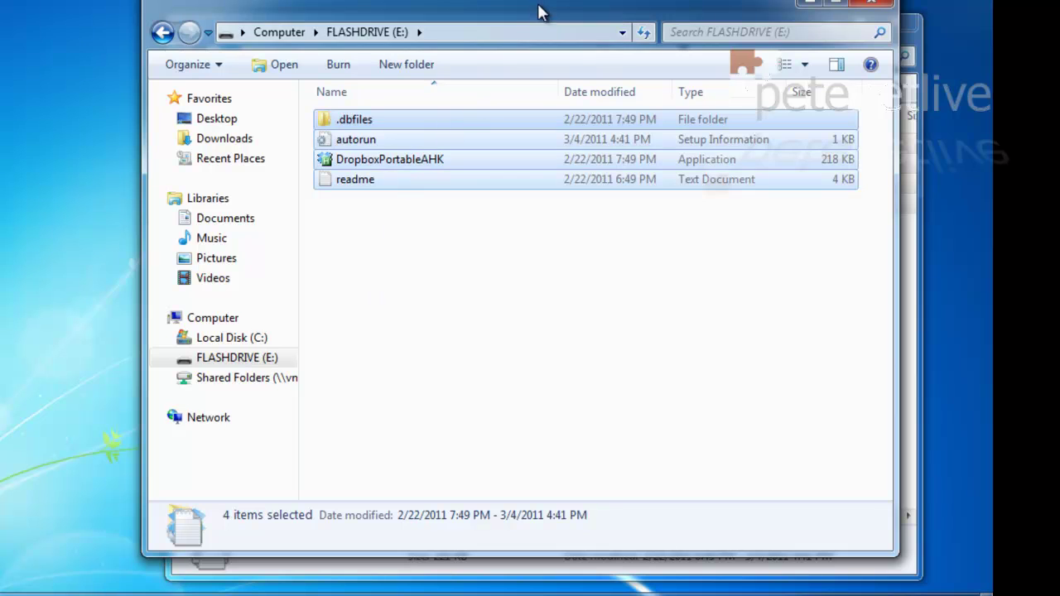
left_click_drag(539, 11, 349, 0)
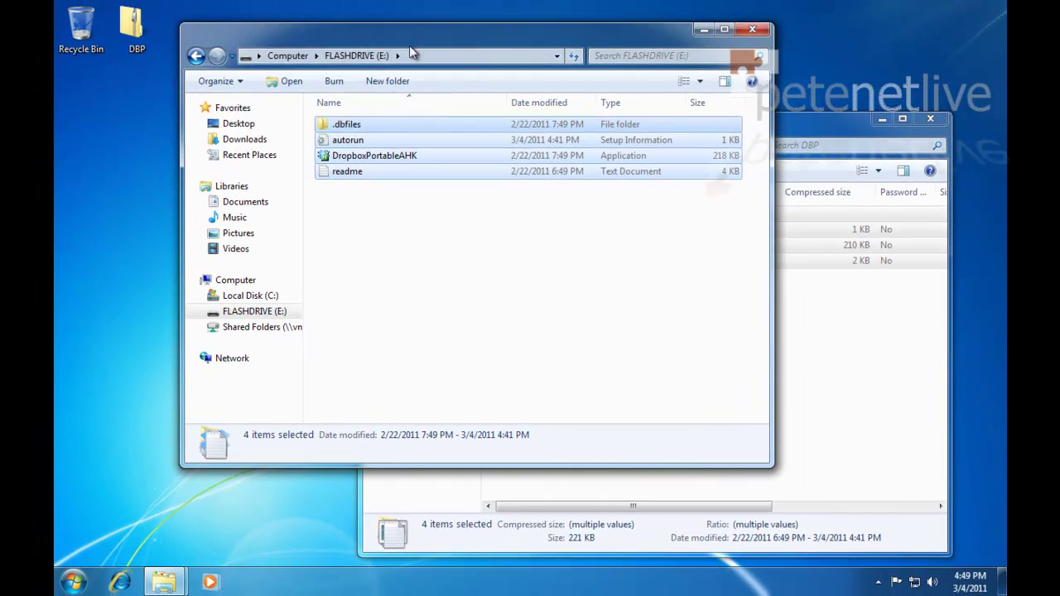
Close the archive window and launch DropboxPortableAHK, accepting MyDropbox as the folder name.
left_click(930, 119)
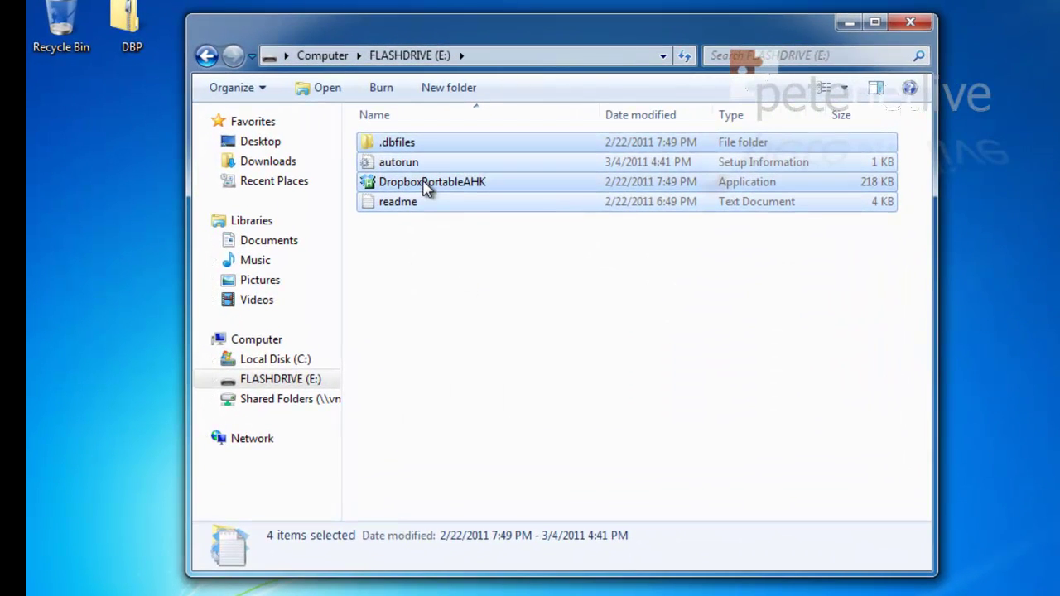
left_click(427, 186)
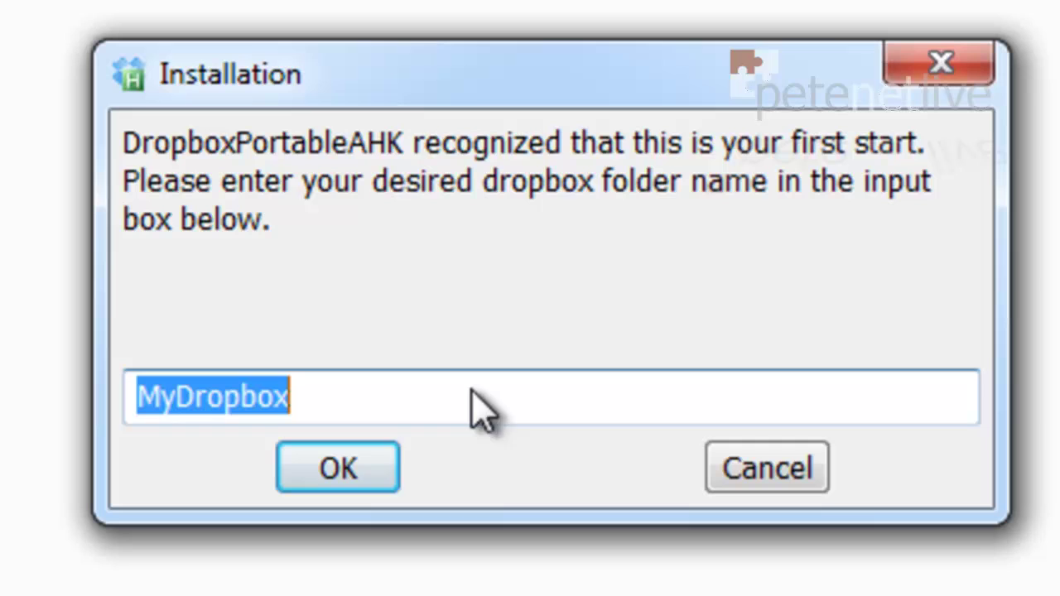
left_click(341, 482)
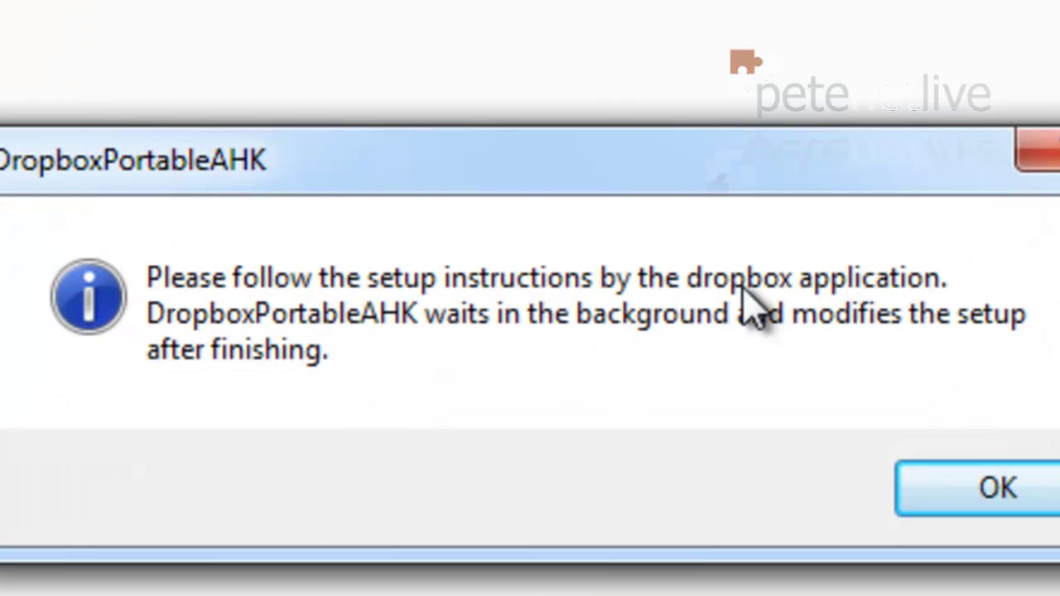
left_click(982, 485)
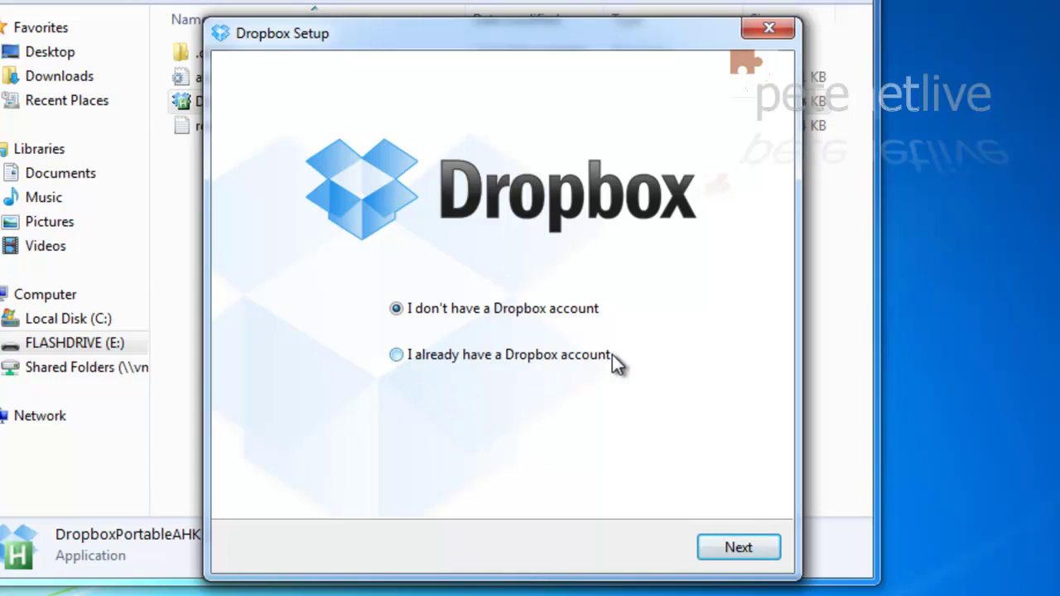
Log in with the existing account's e-mail and password, naming this computer USB.
left_click(402, 358)
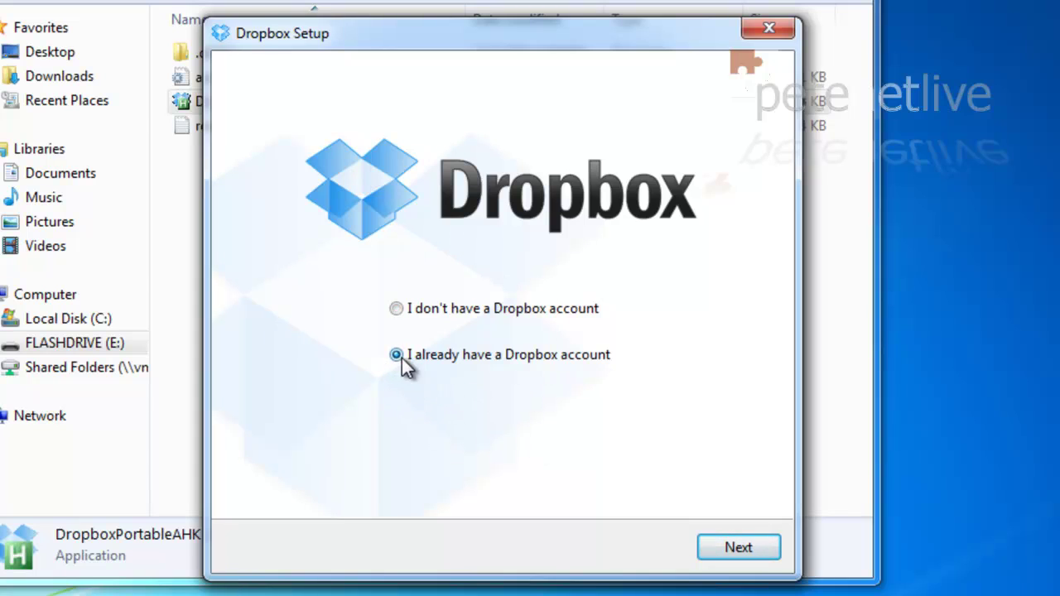
left_click(740, 558)
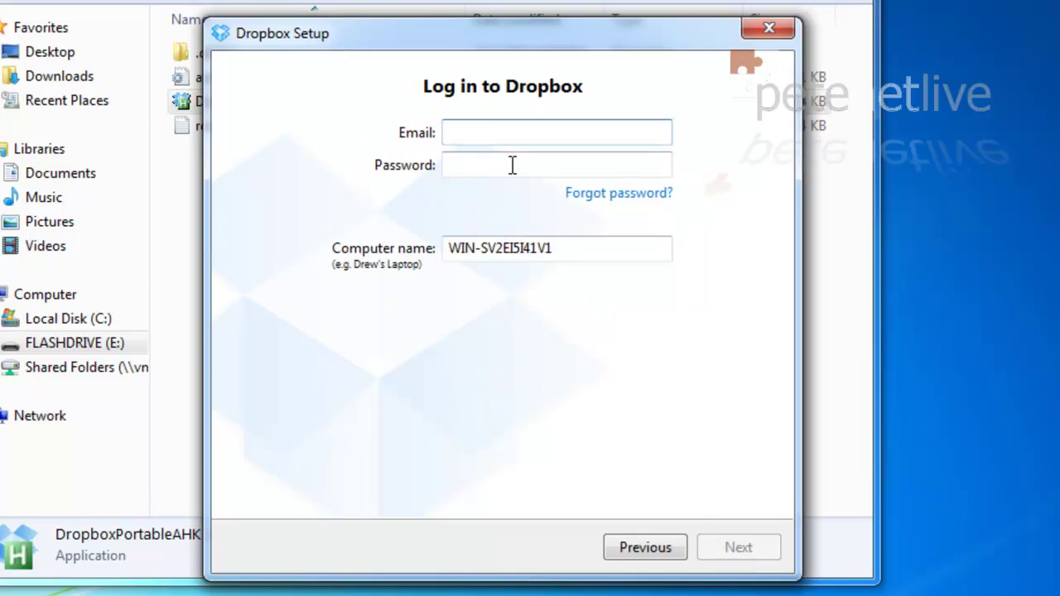
key("Tab")
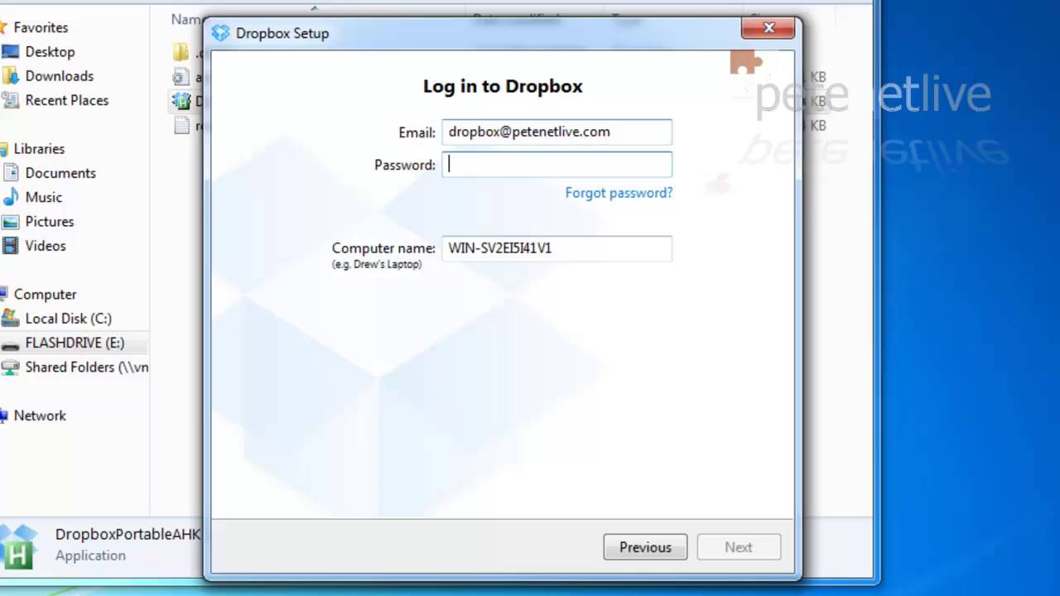
type("••")
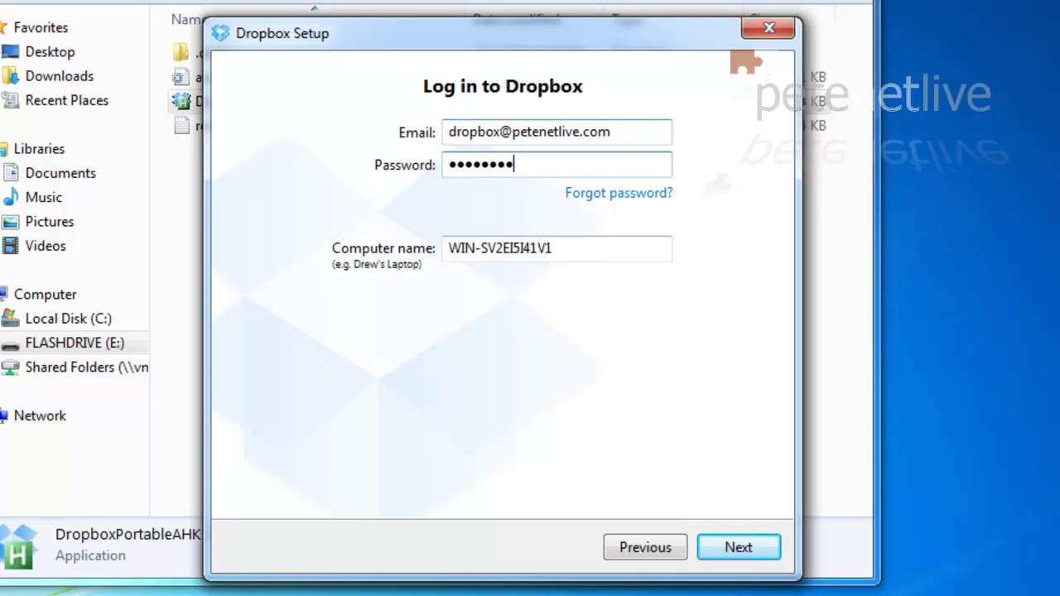
left_click_drag(568, 253, 423, 241)
type("USB")
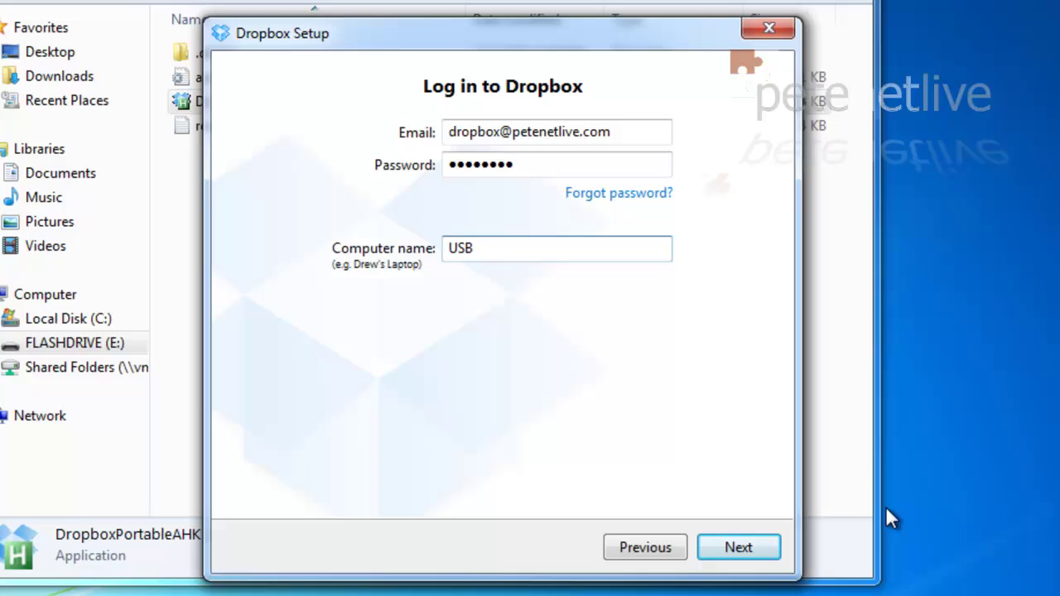
left_click(727, 547)
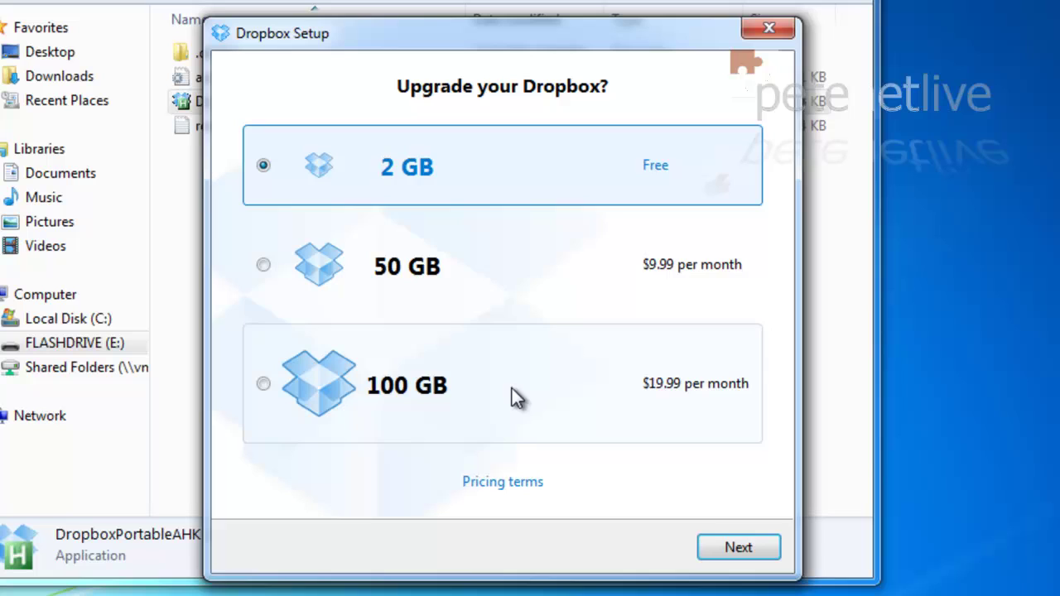
Keep the 2 GB Free plan, run a Typical install, and step through the tour to Finish.
left_click(745, 549)
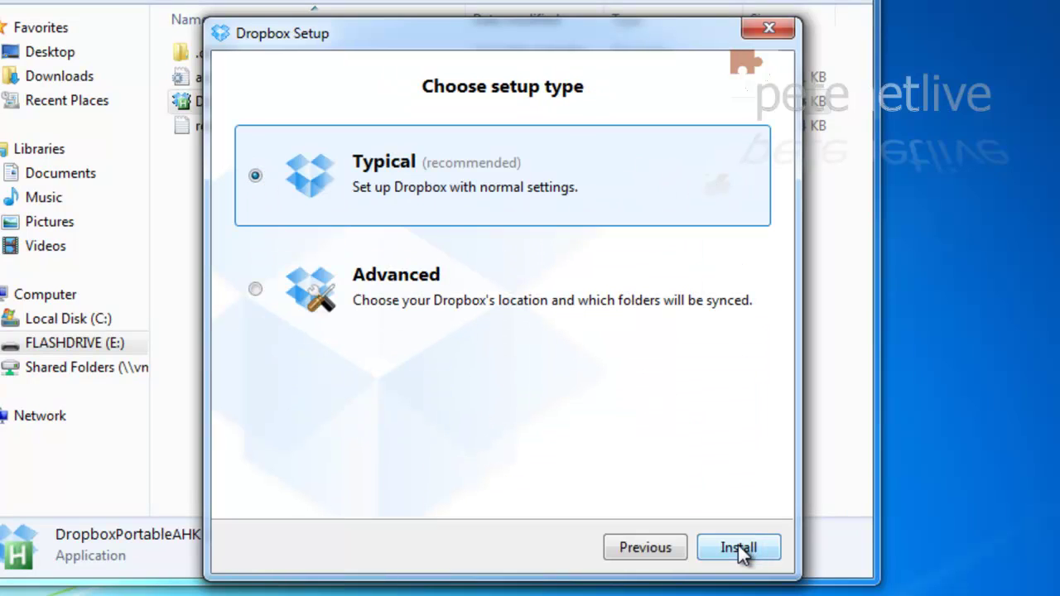
left_click(740, 548)
left_click(740, 549)
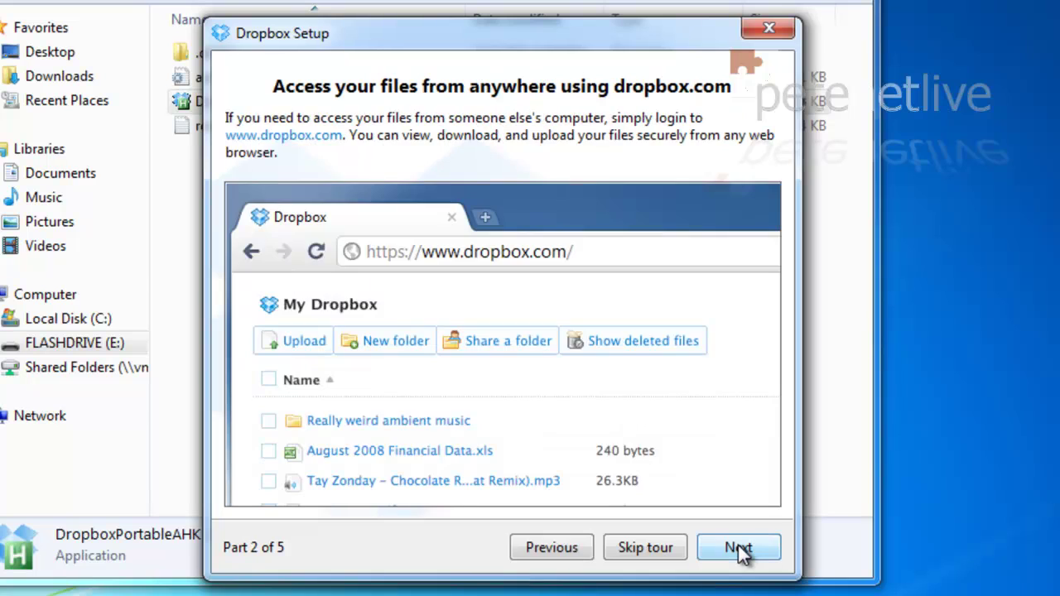
left_click(740, 548)
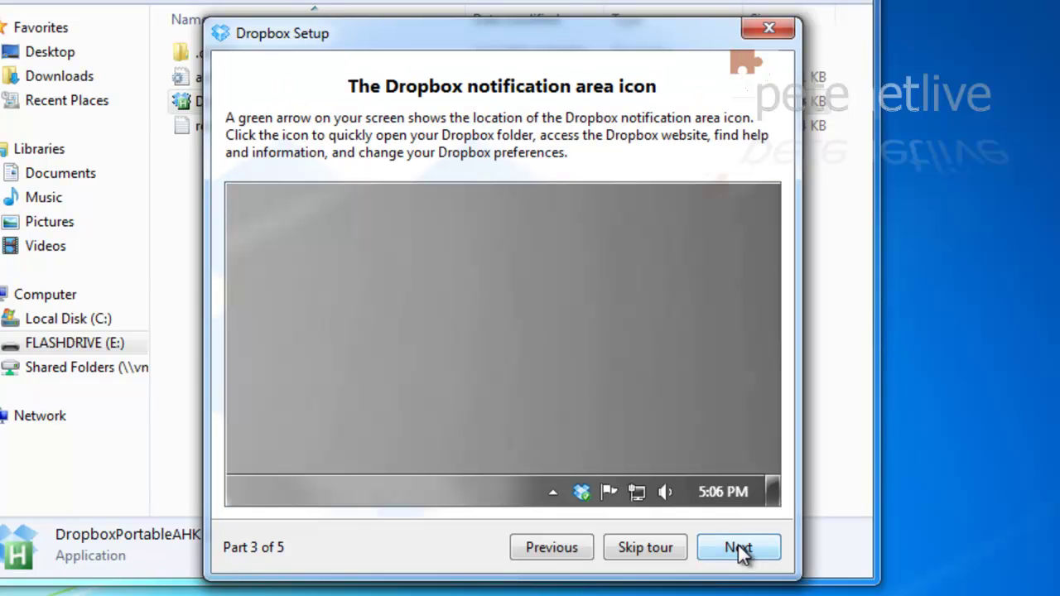
left_click(739, 548)
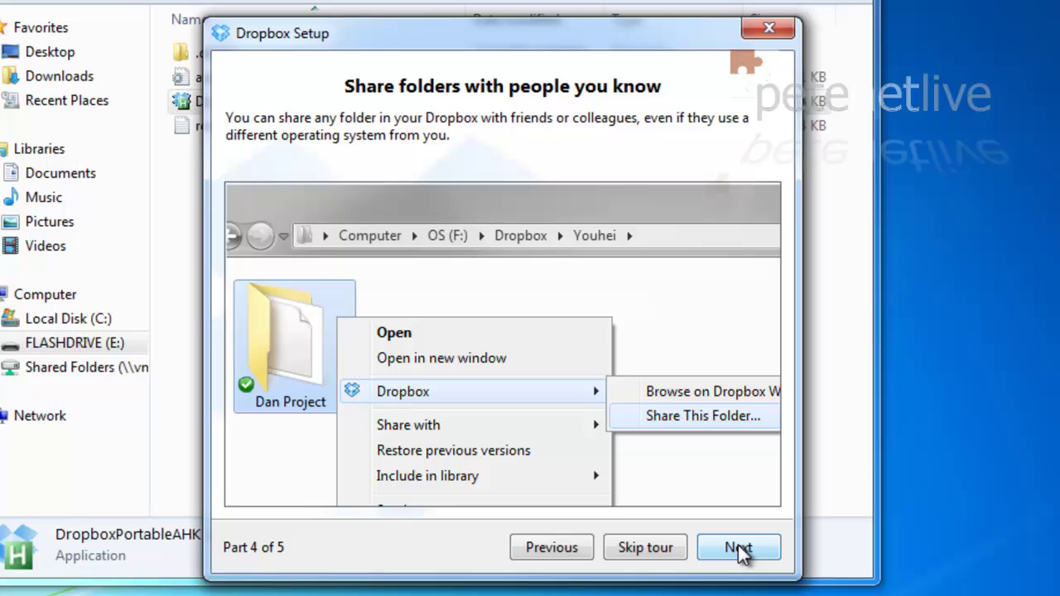
left_click(740, 549)
left_click(739, 550)
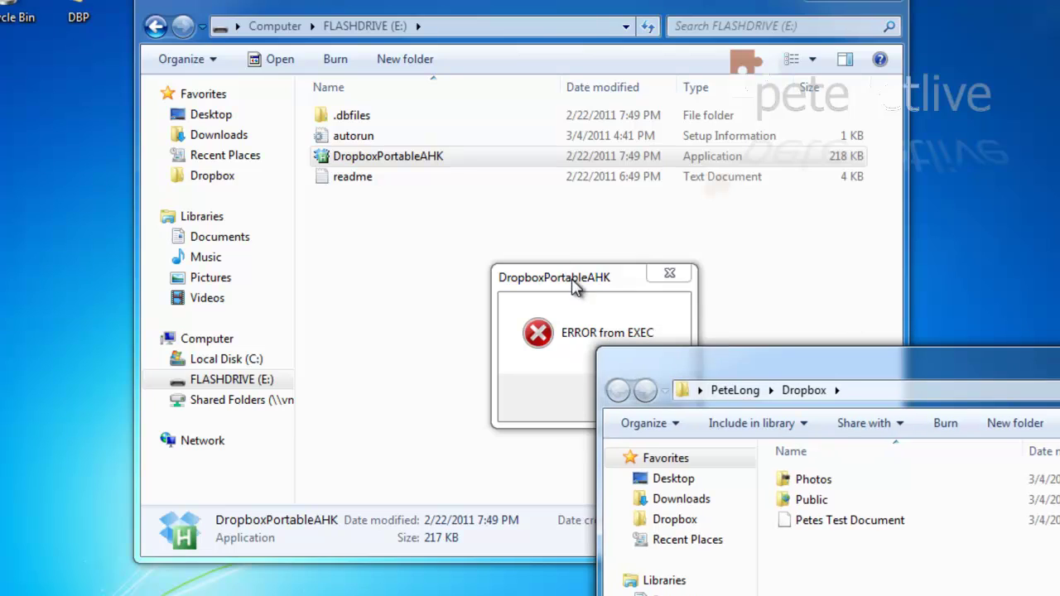
Reposition the error and Dropbox windows, then dismiss the ERROR from EXEC message.
left_click_drag(575, 286, 345, 100)
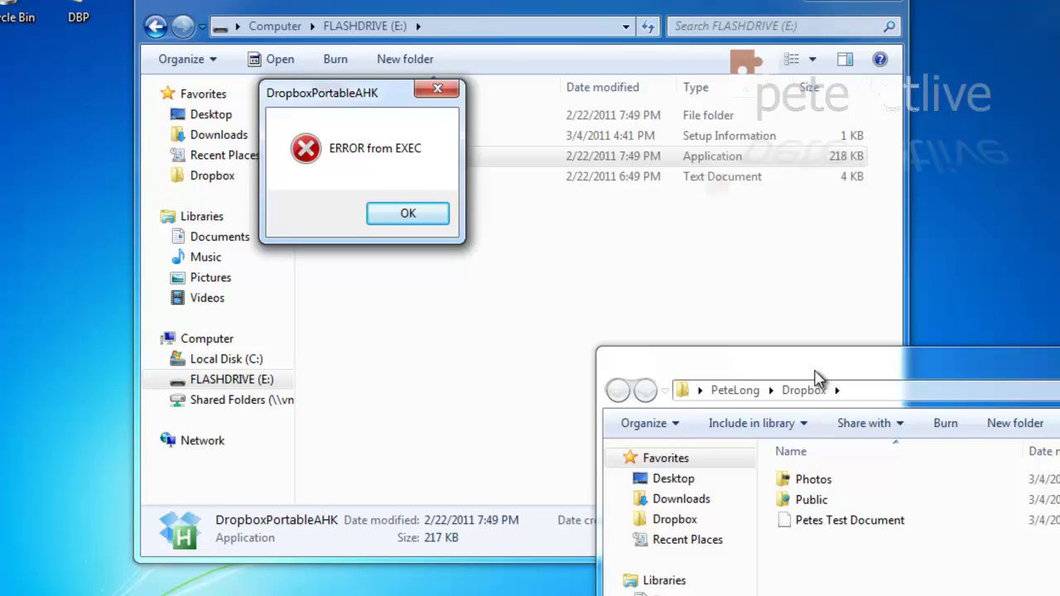
left_click_drag(816, 377, 618, 58)
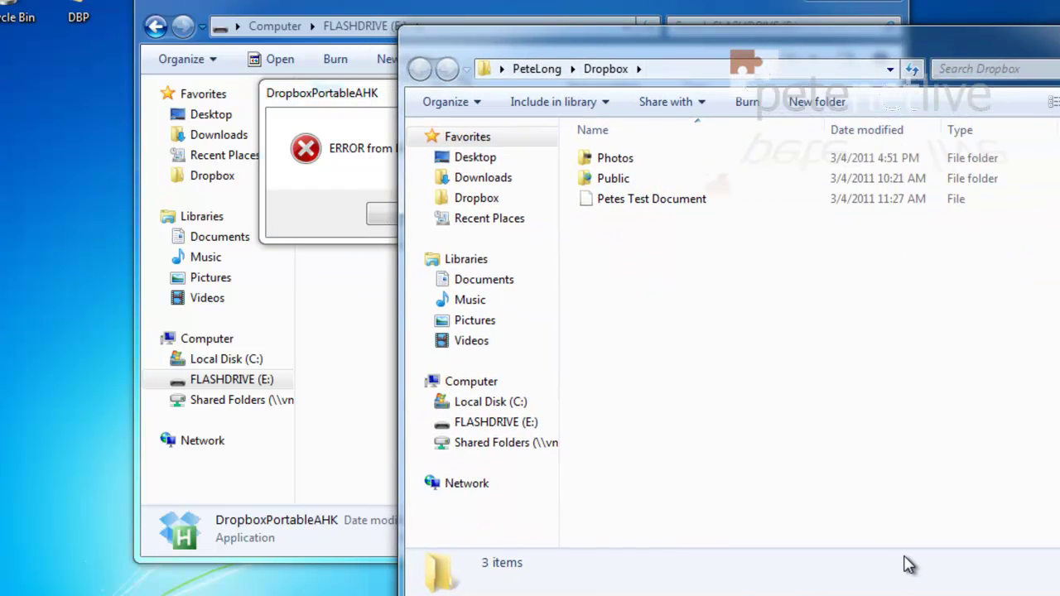
left_click(373, 197)
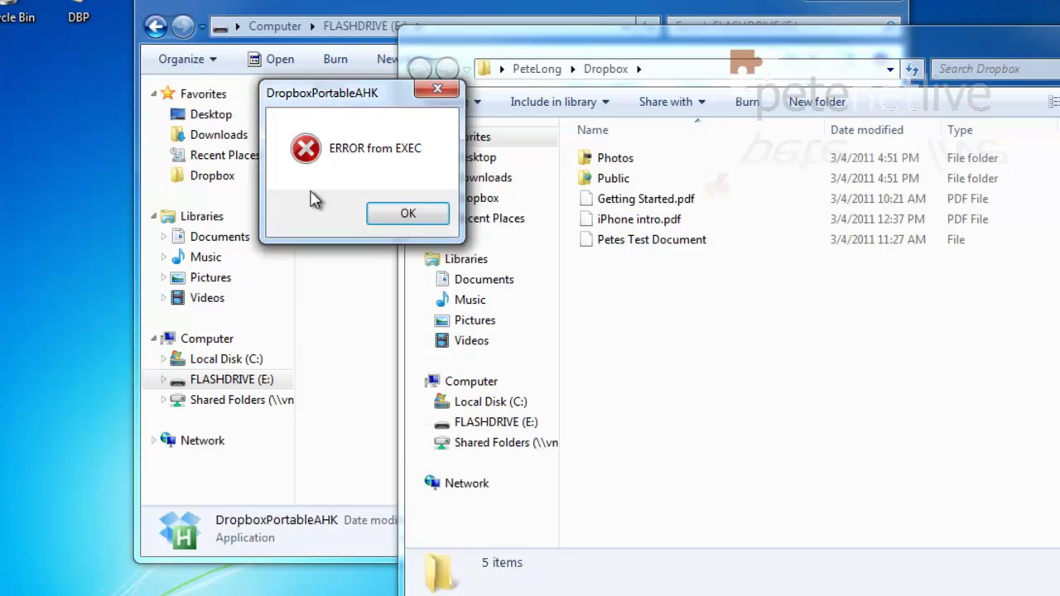
left_click(389, 217)
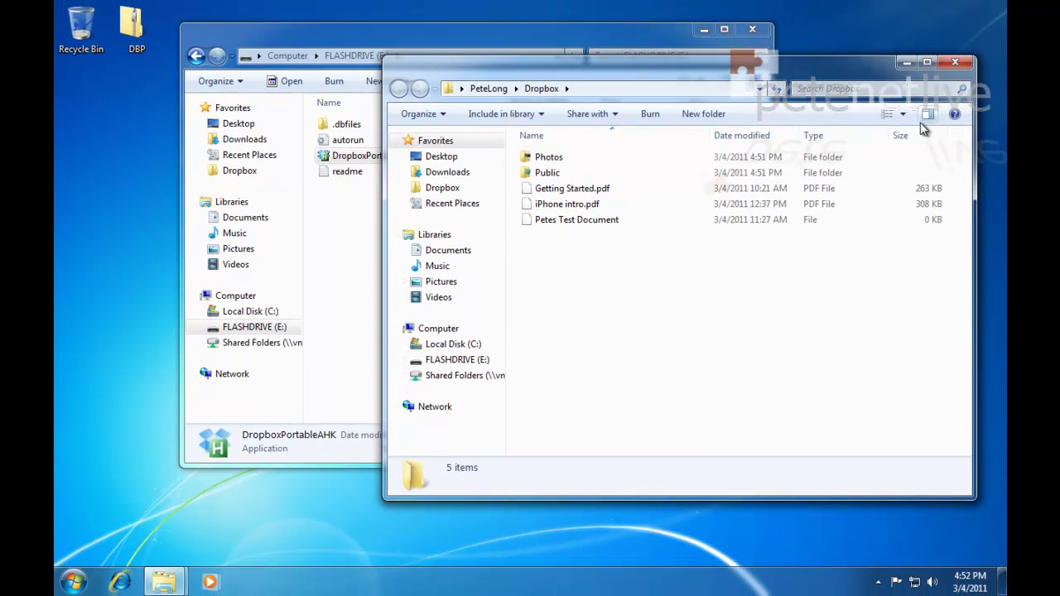
Close the Dropbox window, rerun DropboxPortableAHK, and open the new MyDropbox folder.
left_click(953, 64)
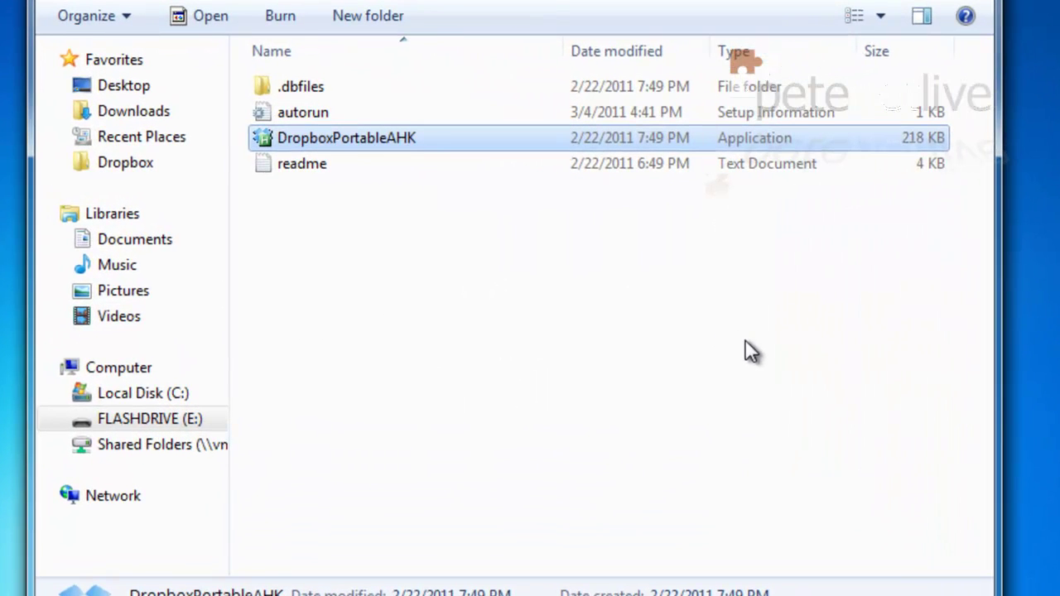
double_click(289, 138)
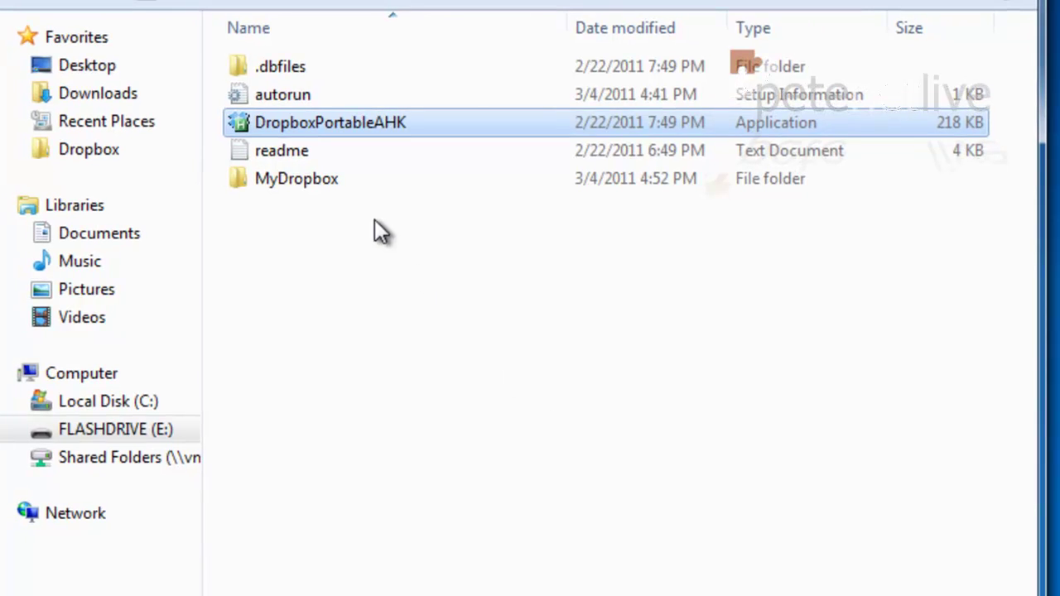
double_click(295, 174)
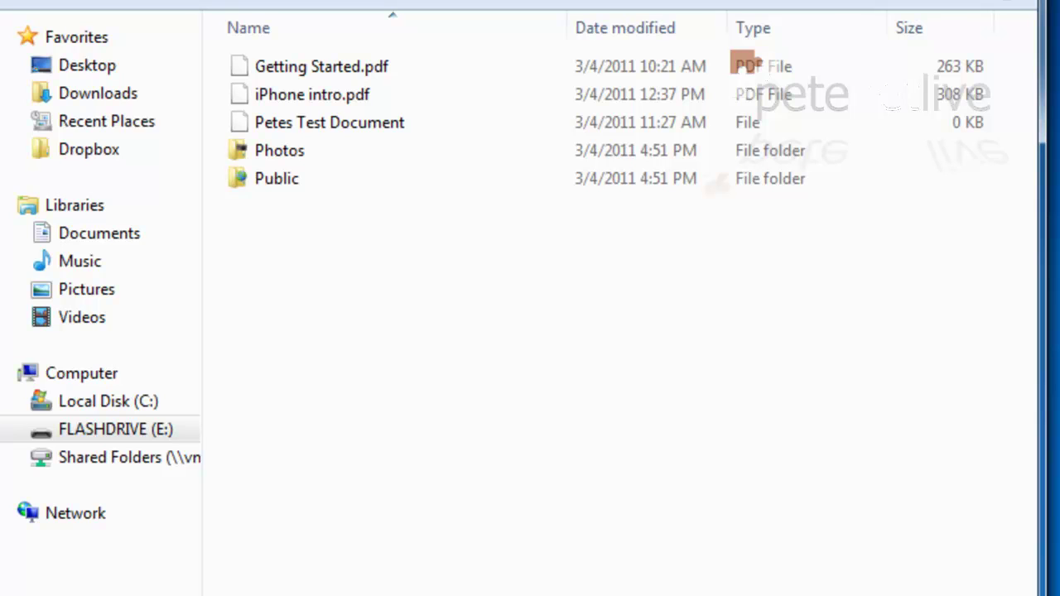
Browse Photos and the MyDropbox files, then close the flash drive window.
double_click(267, 151)
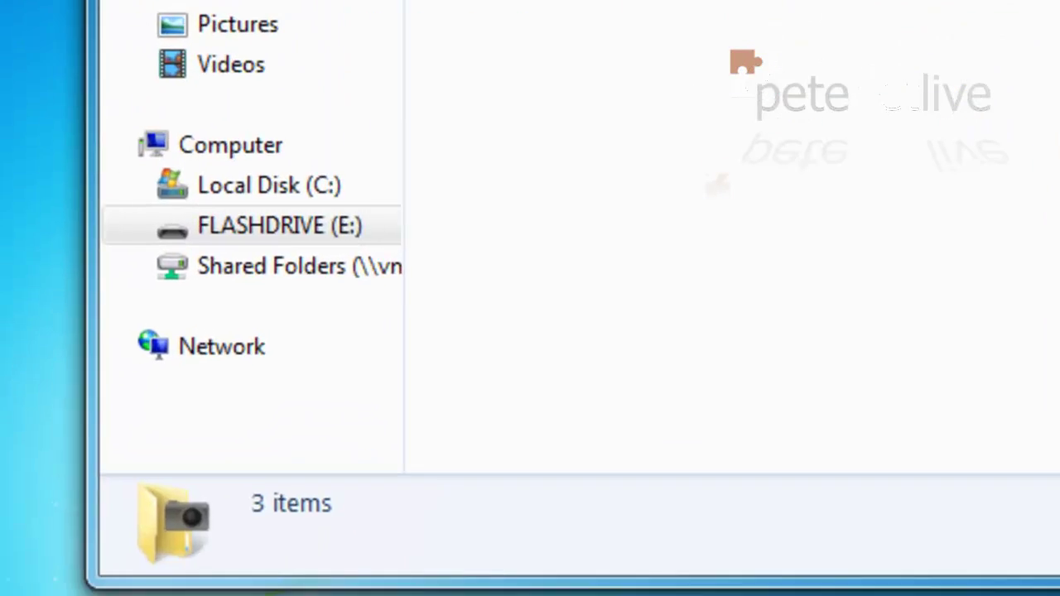
left_click(287, 121)
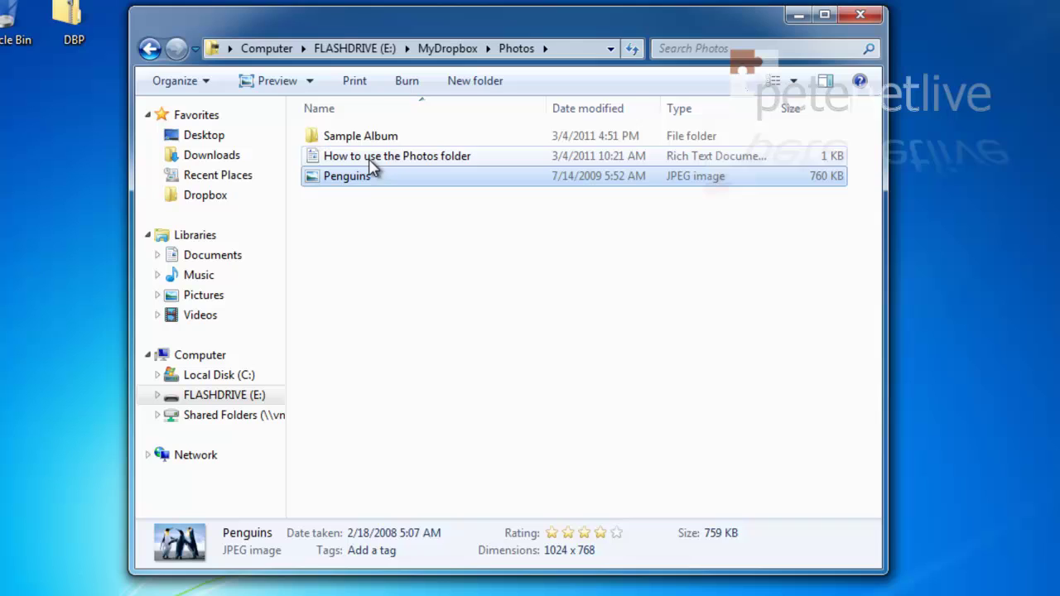
left_click(452, 50)
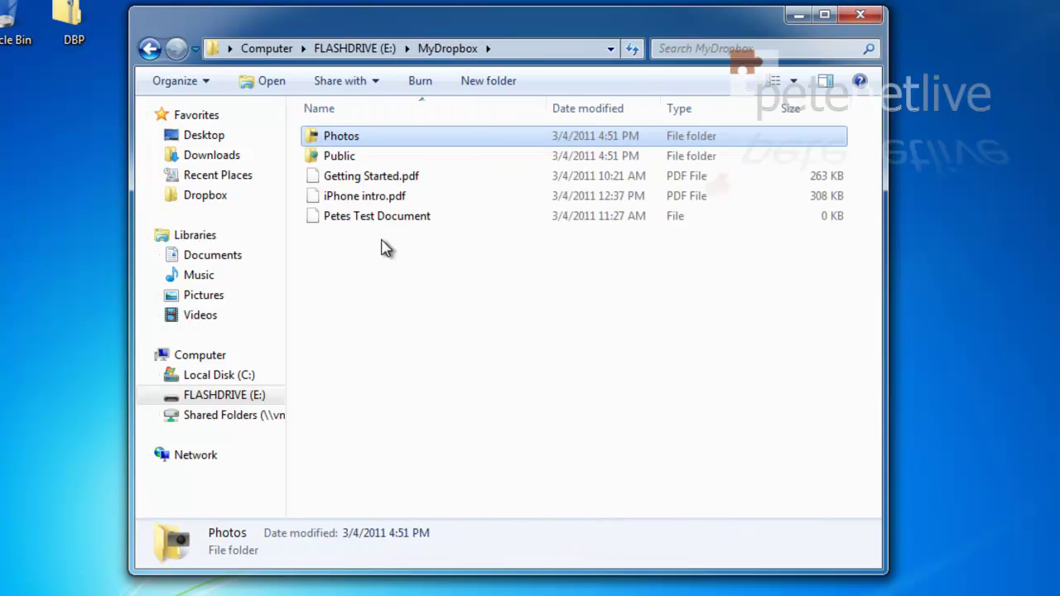
left_click(346, 216)
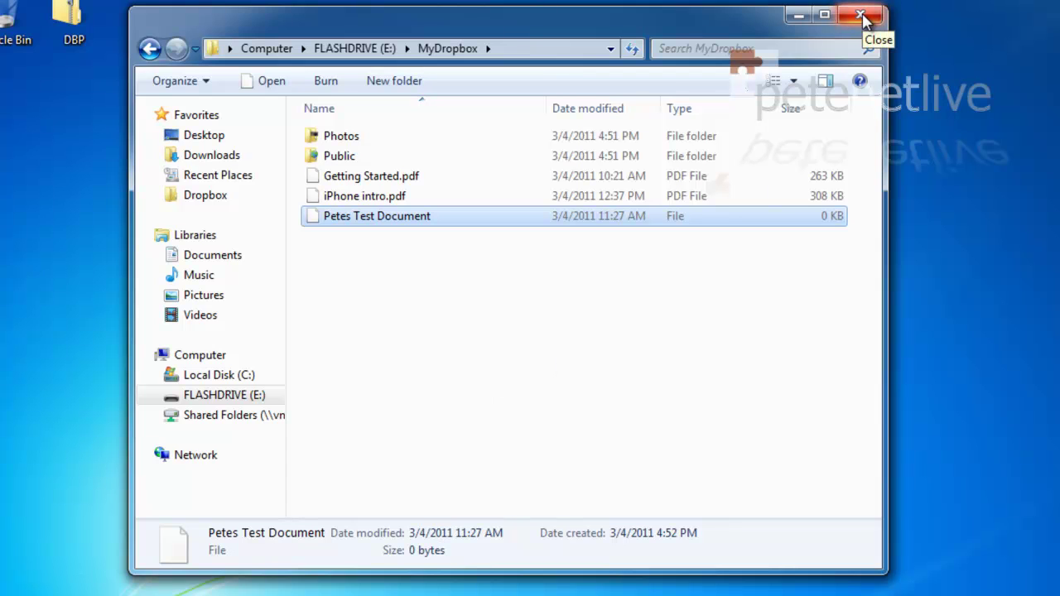
left_click(861, 19)
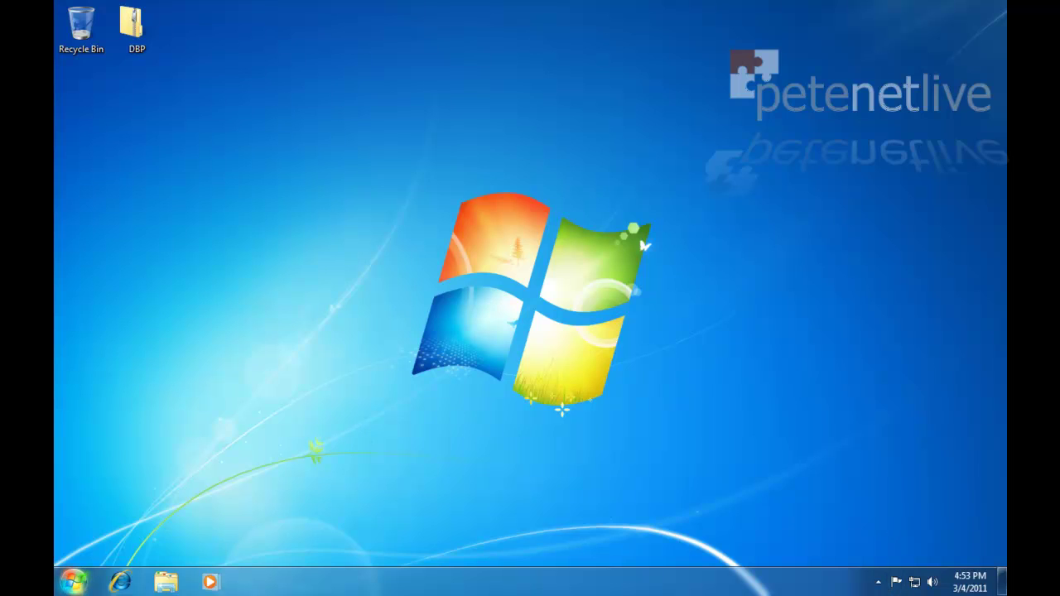
Open a new Explorer window and view the files on FLASHDRIVE (E:).
right_click(77, 583)
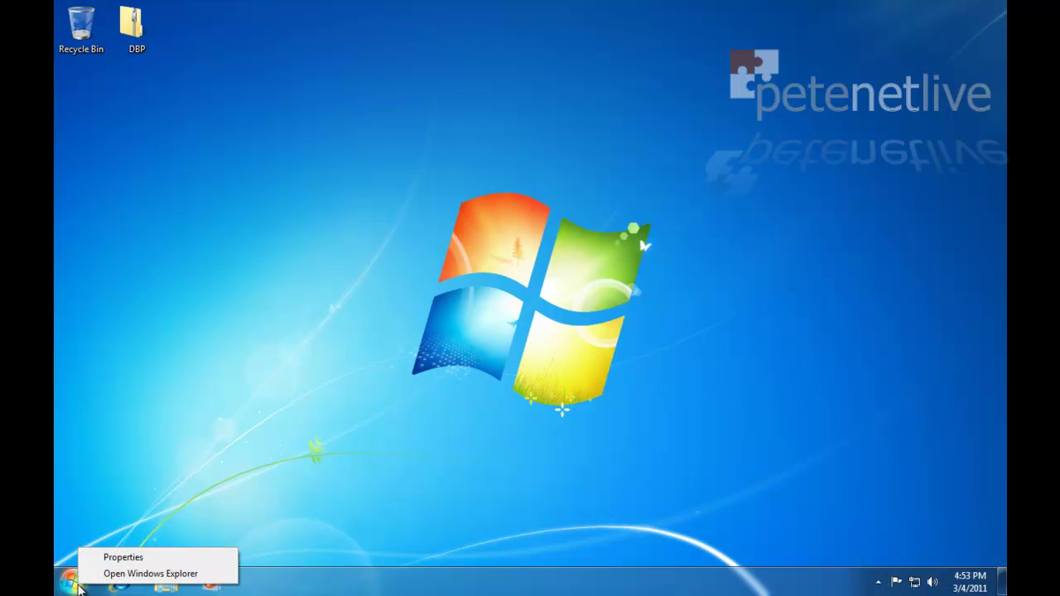
left_click(120, 577)
left_click(437, 330)
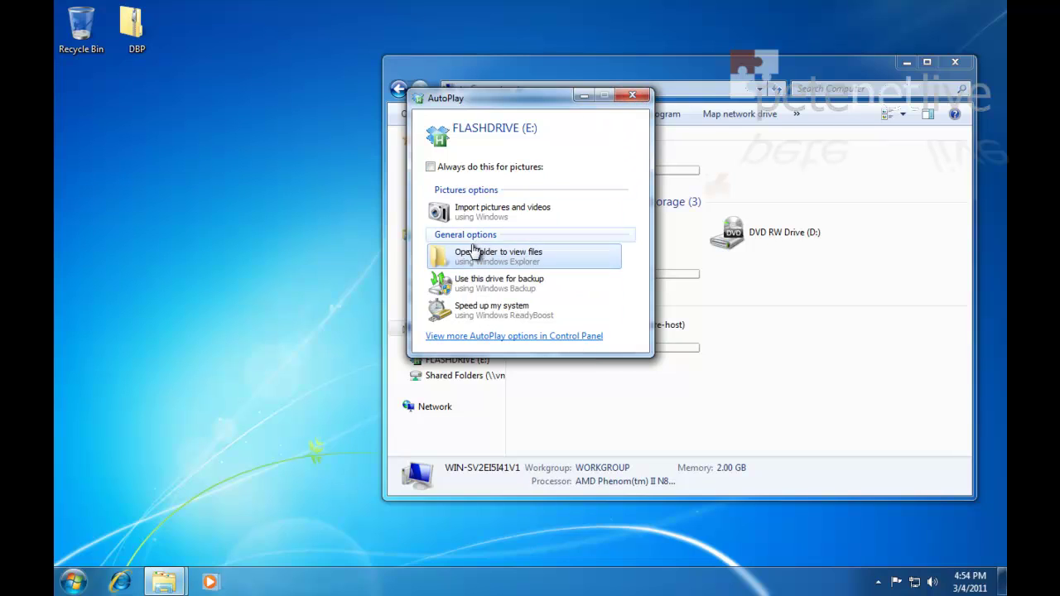
left_click(469, 257)
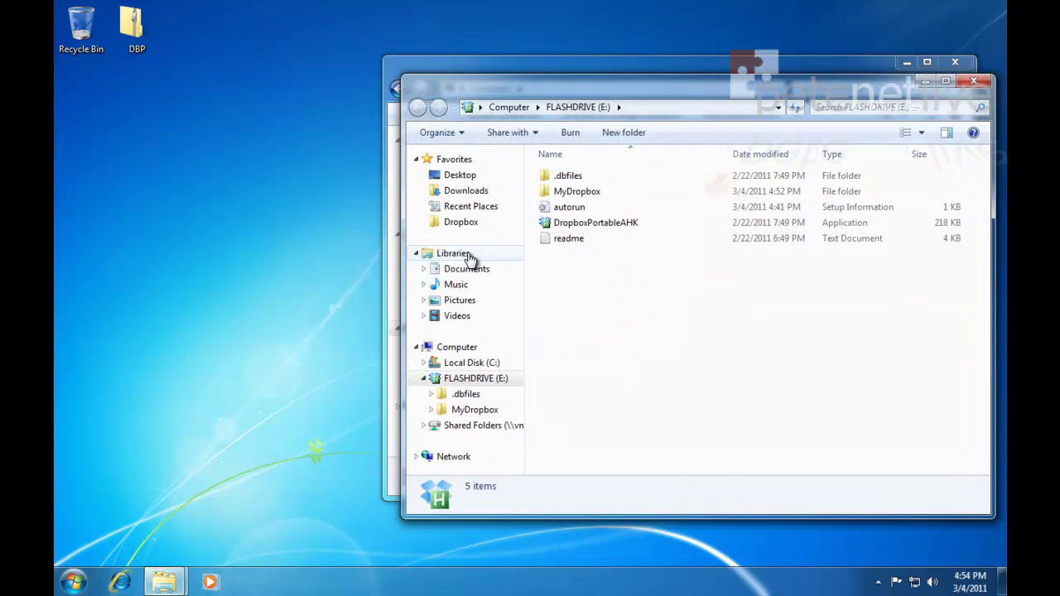
left_click_drag(713, 93, 351, 367)
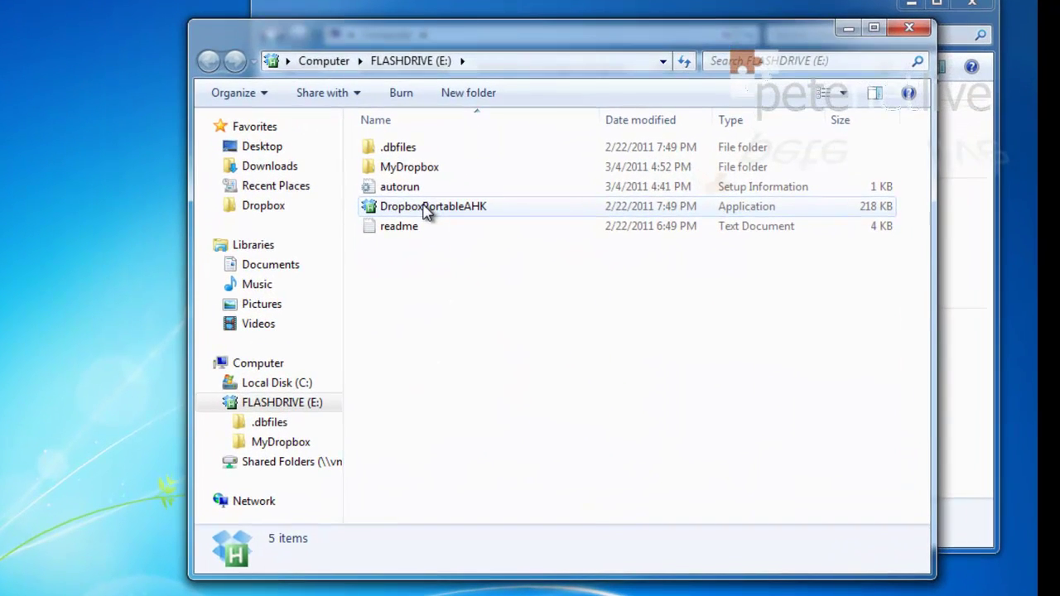
Launch DropboxPortableAHK from the drive and check the hidden tray icons for Dropbox.
left_click(425, 209)
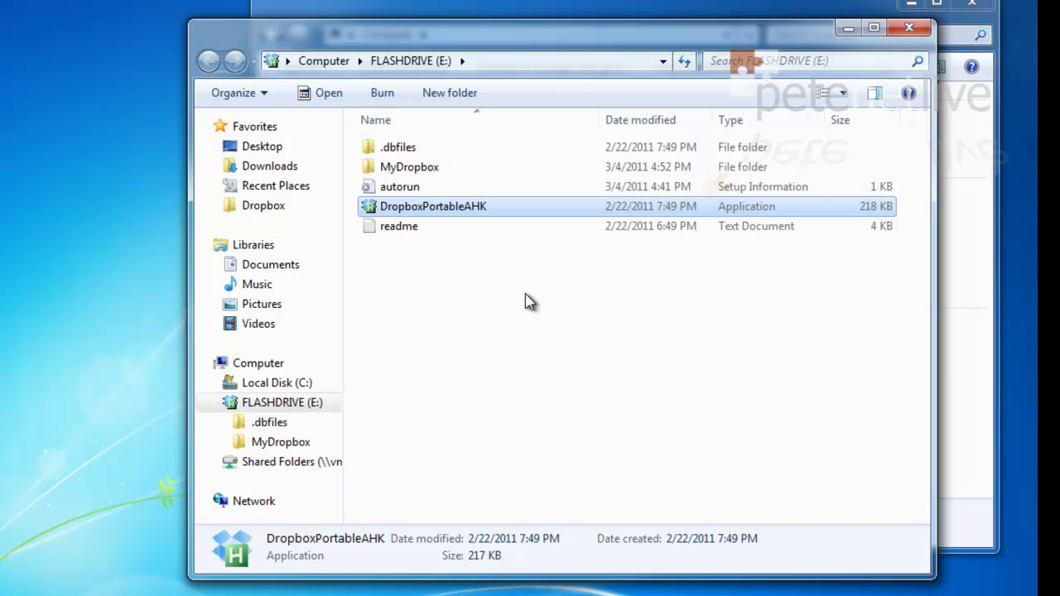
key("Return")
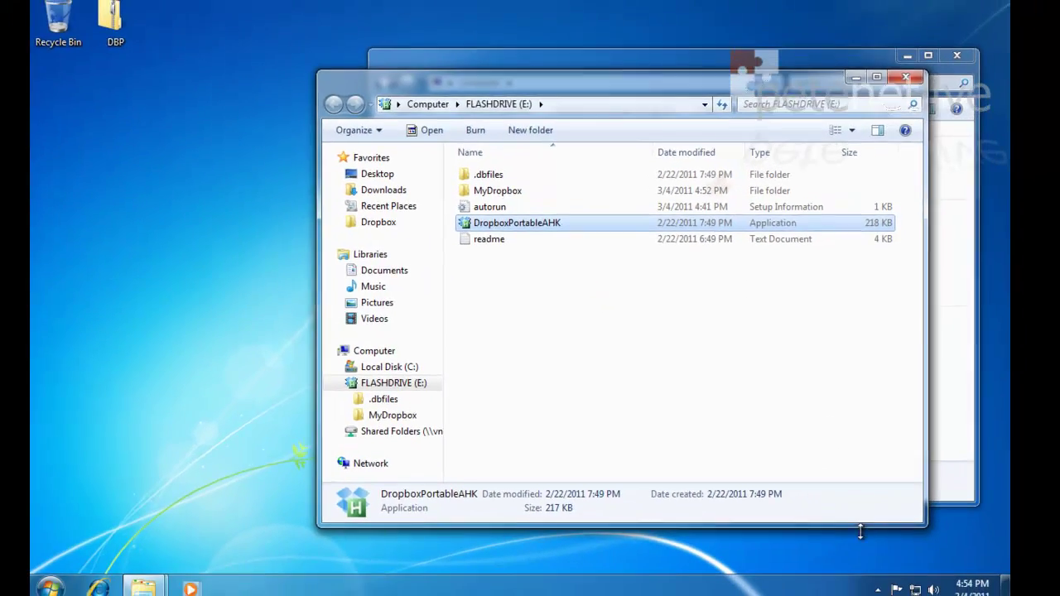
left_click(879, 584)
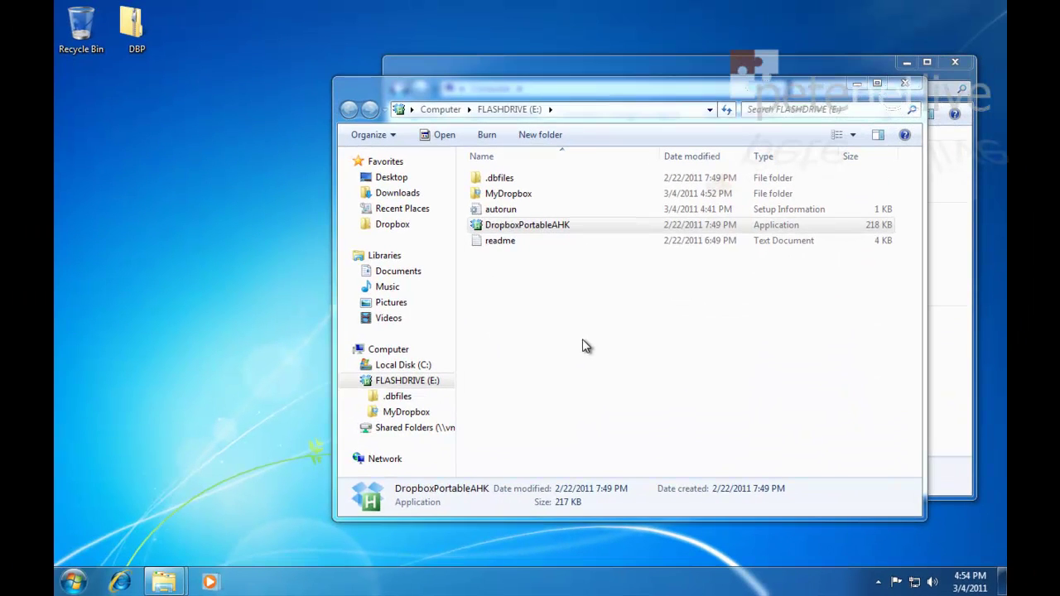
Open MyDropbox on the flash drive, then browse to C:\Windows through Computer.
double_click(511, 194)
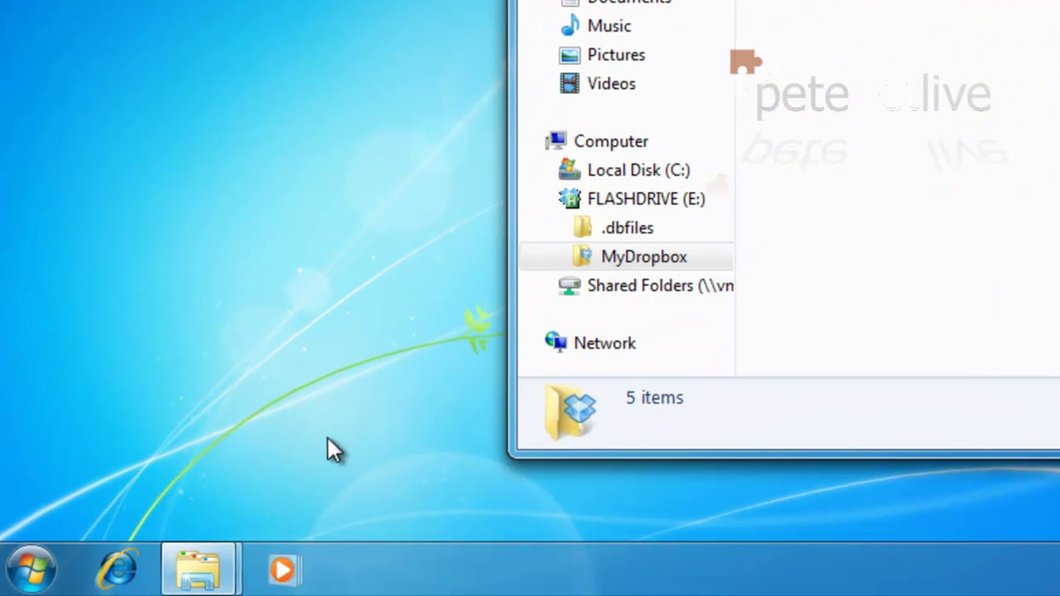
left_click(26, 570)
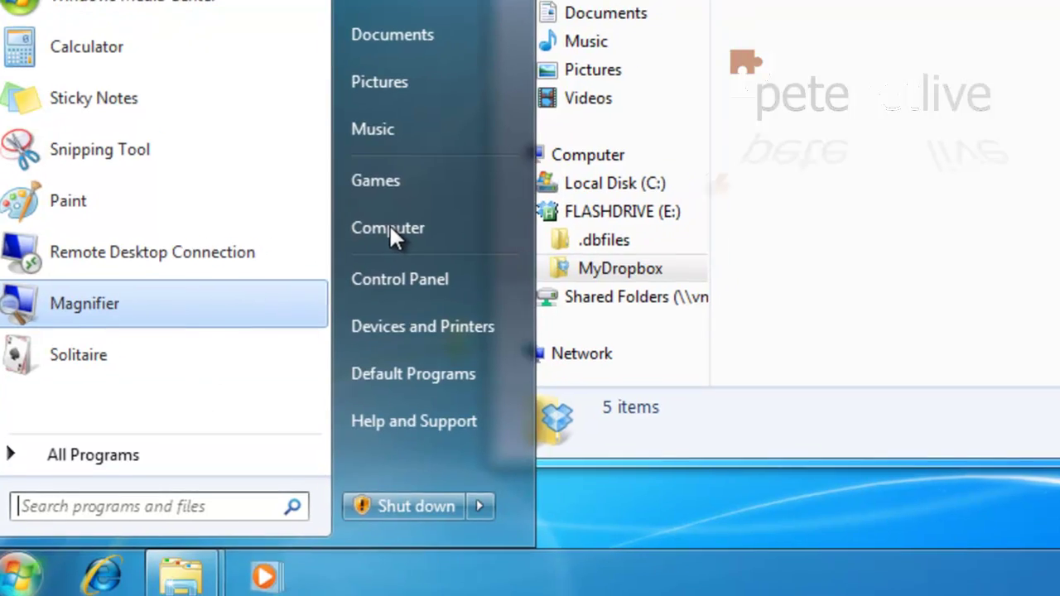
left_click(410, 217)
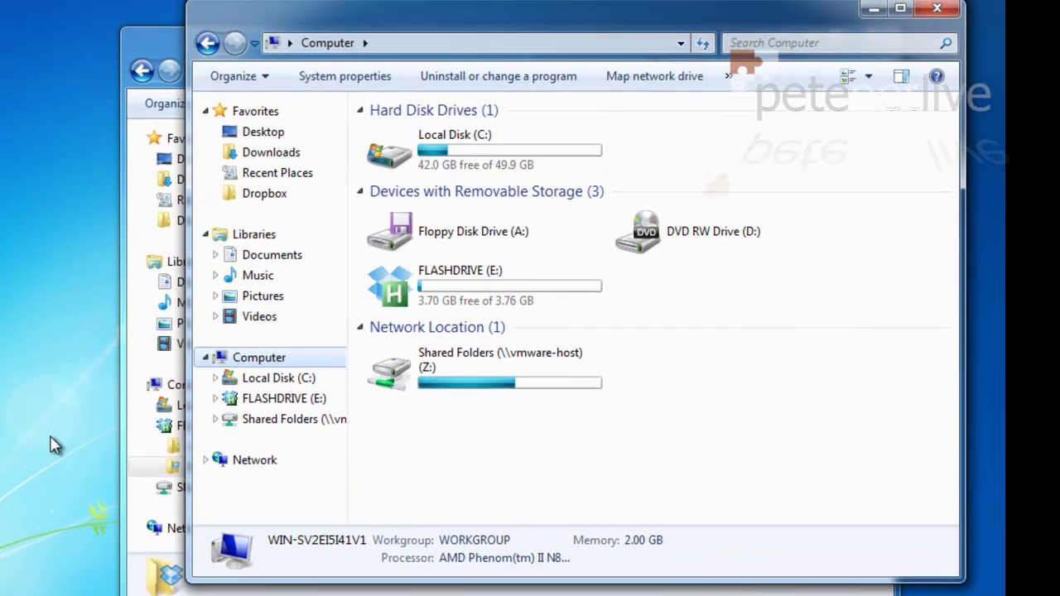
double_click(389, 154)
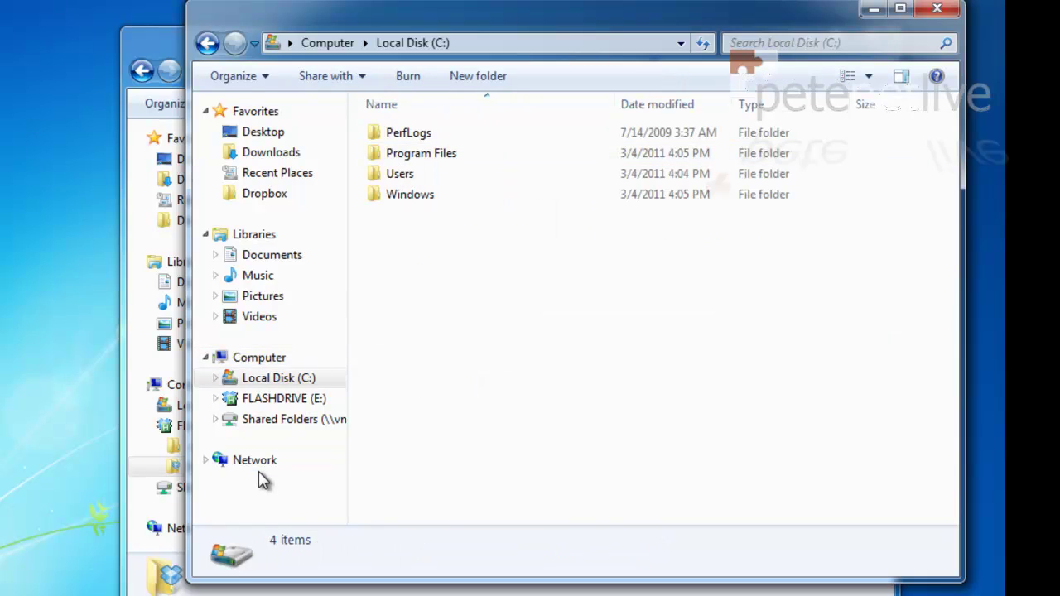
double_click(419, 195)
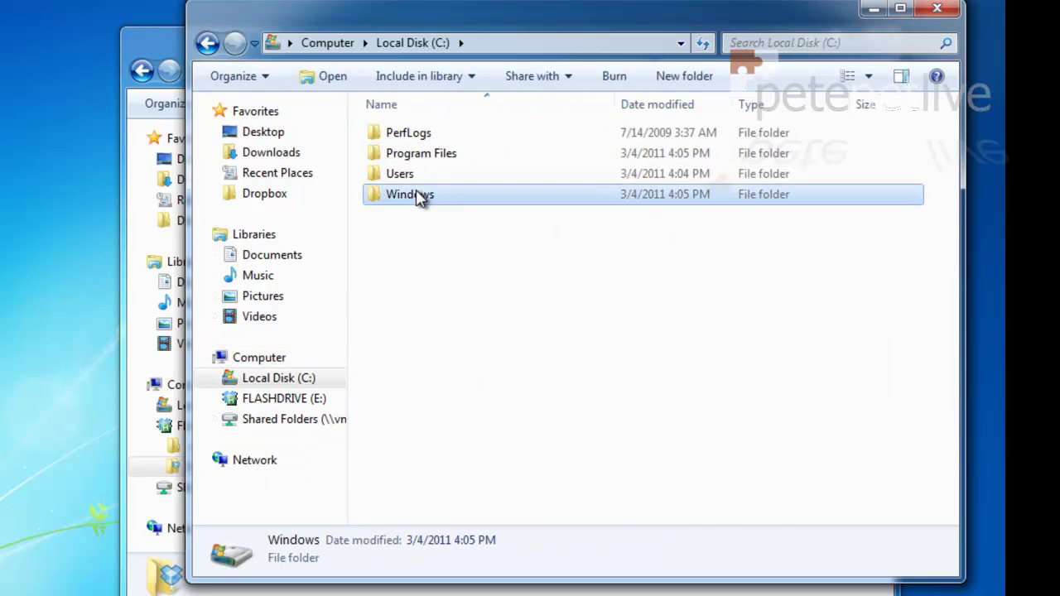
Copy the notepad application from the Windows folder.
scroll(472, 285, "down", 17)
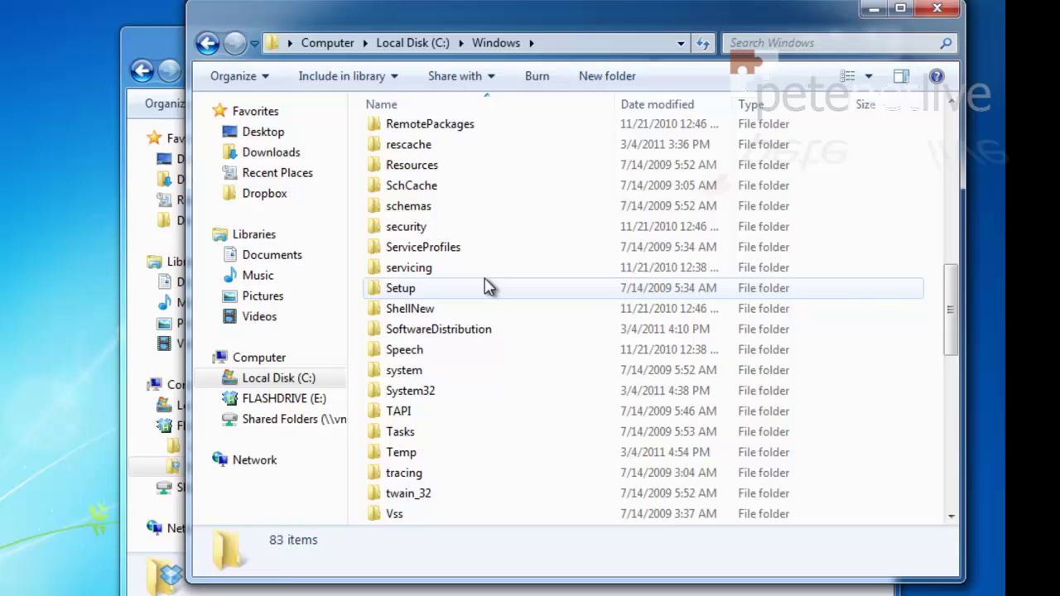
scroll(501, 272, "down", 2)
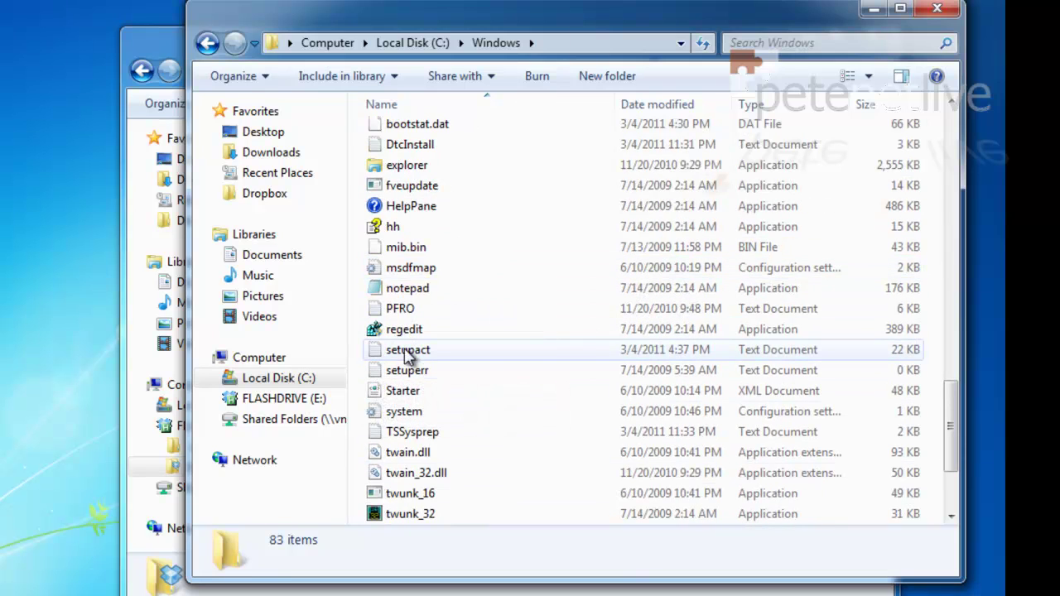
left_click(399, 290)
right_click(398, 290)
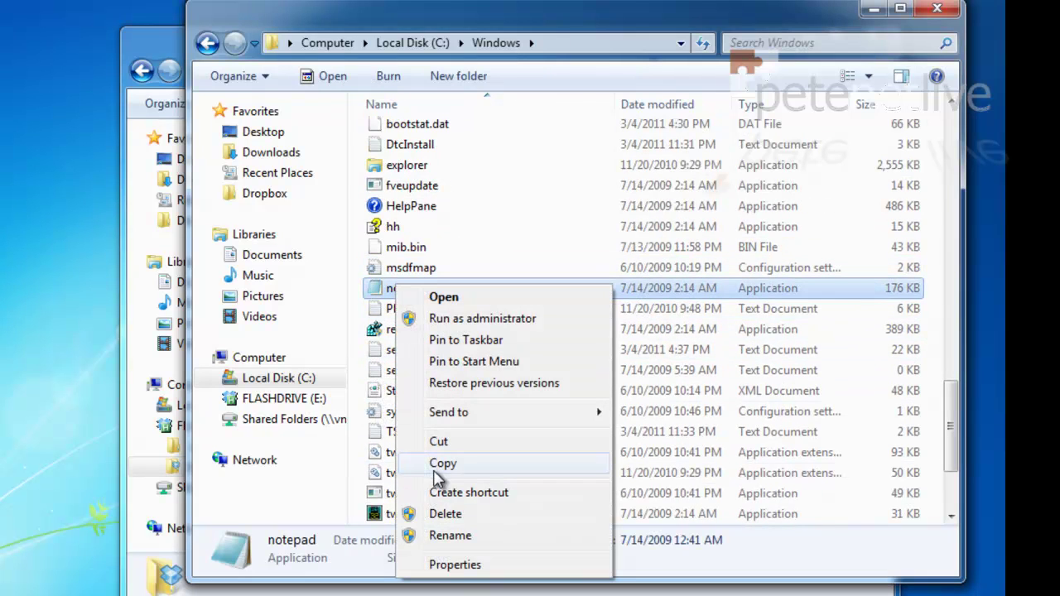
left_click(436, 464)
Paste notepad into MyDropbox and show the folder as medium icons.
left_click(422, 595)
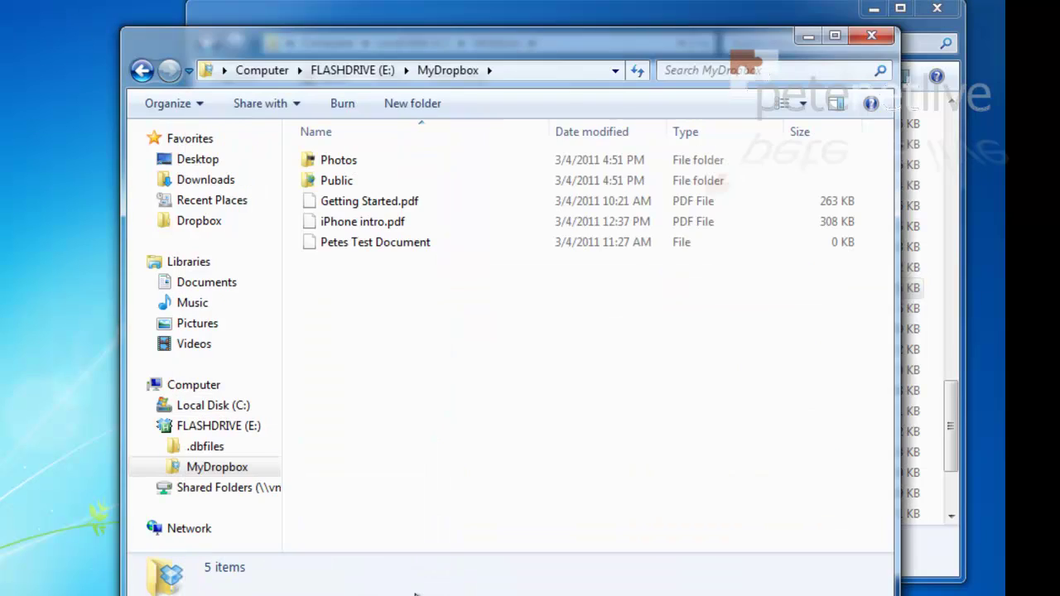
right_click(373, 301)
left_click(404, 431)
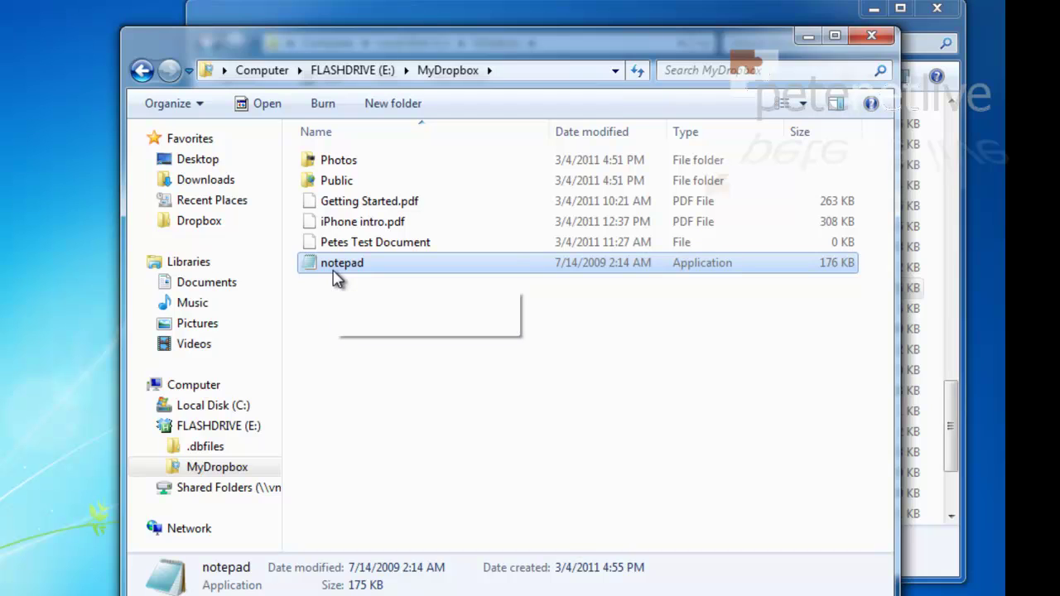
right_click(357, 423)
mouse_move(438, 161)
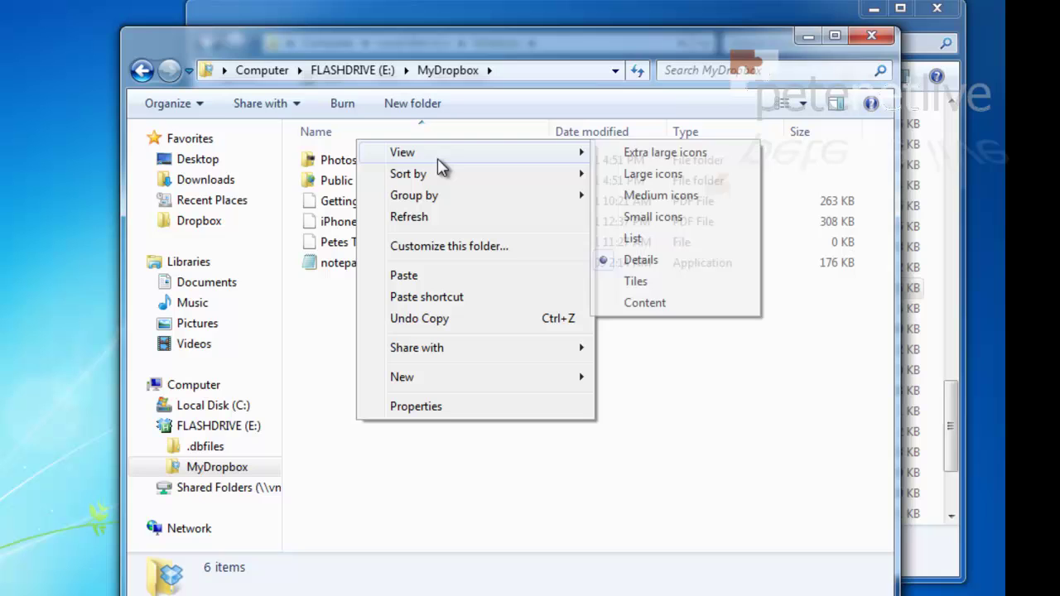
left_click(631, 197)
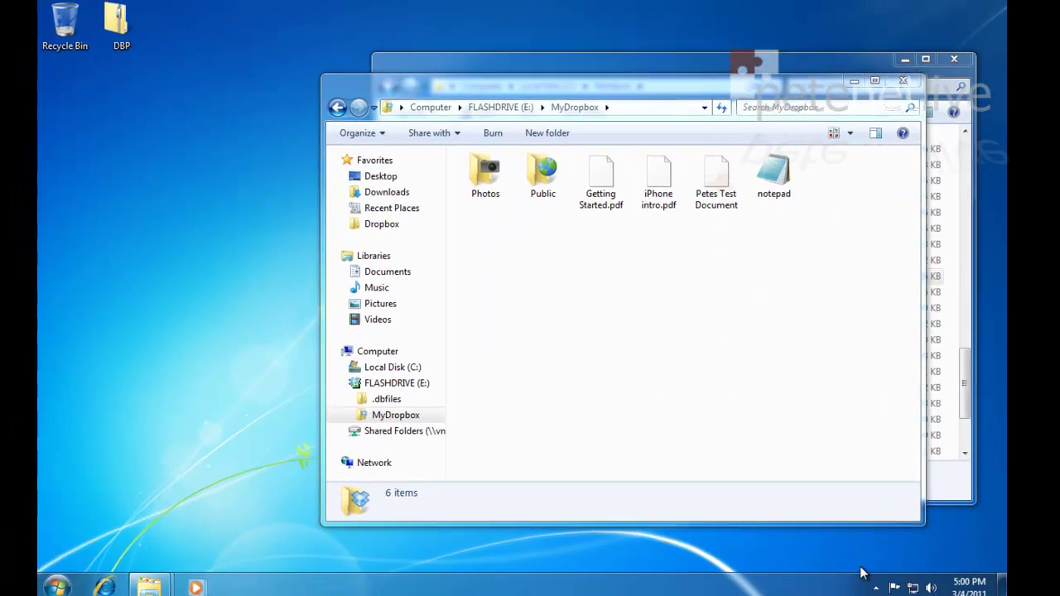
Check the hidden Dropbox tray icon for sync status, then close both Explorer windows.
left_click(876, 587)
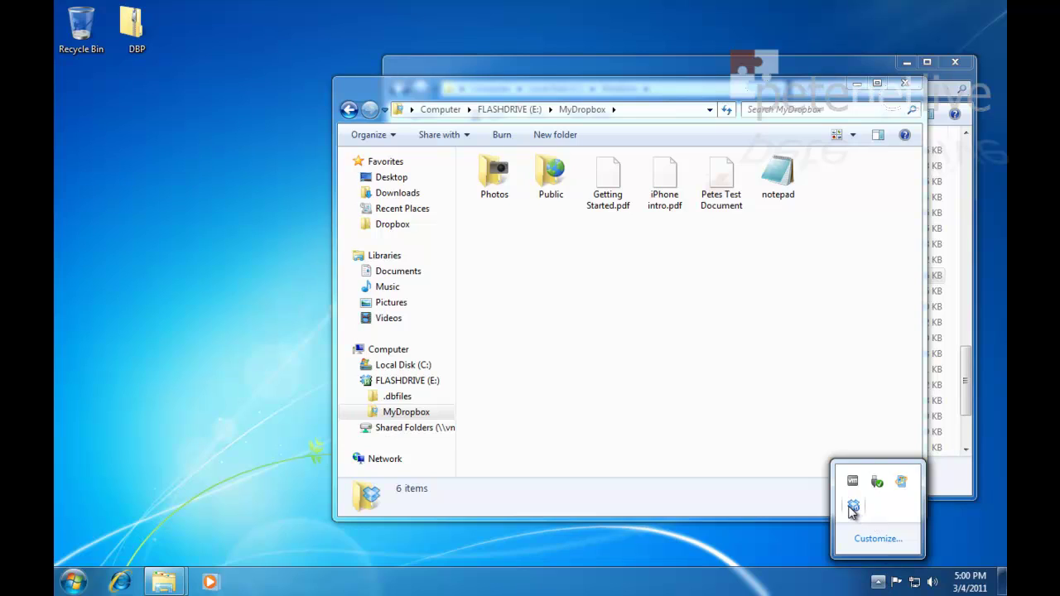
mouse_move(853, 511)
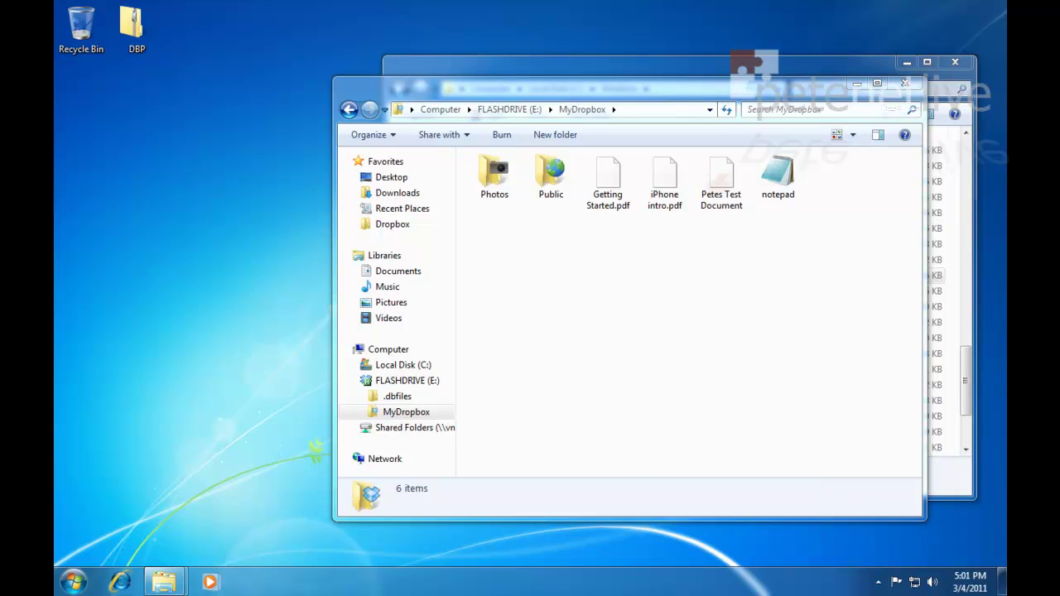
left_click(911, 87)
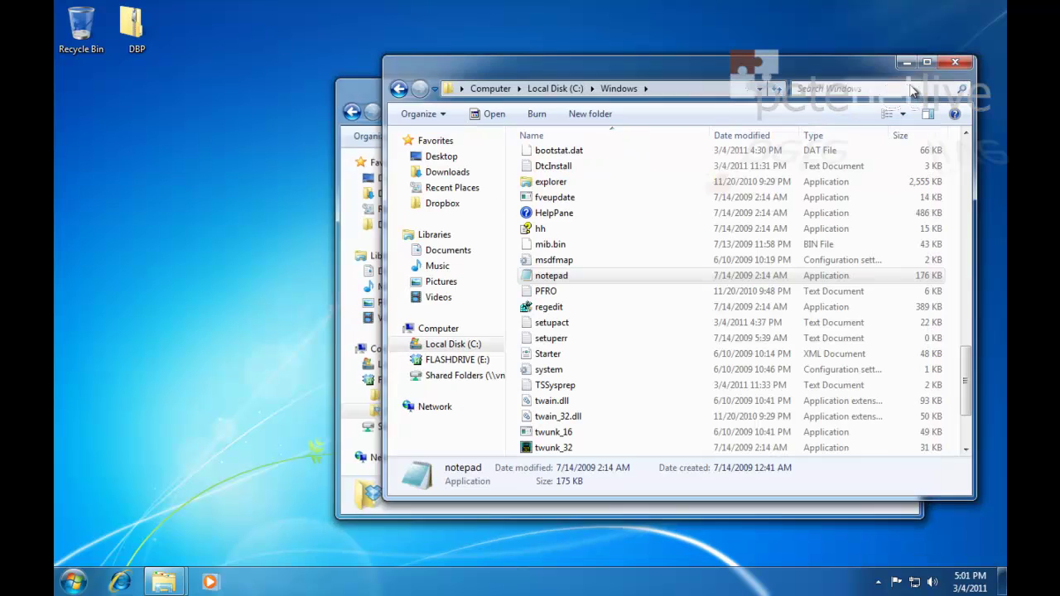
left_click(954, 65)
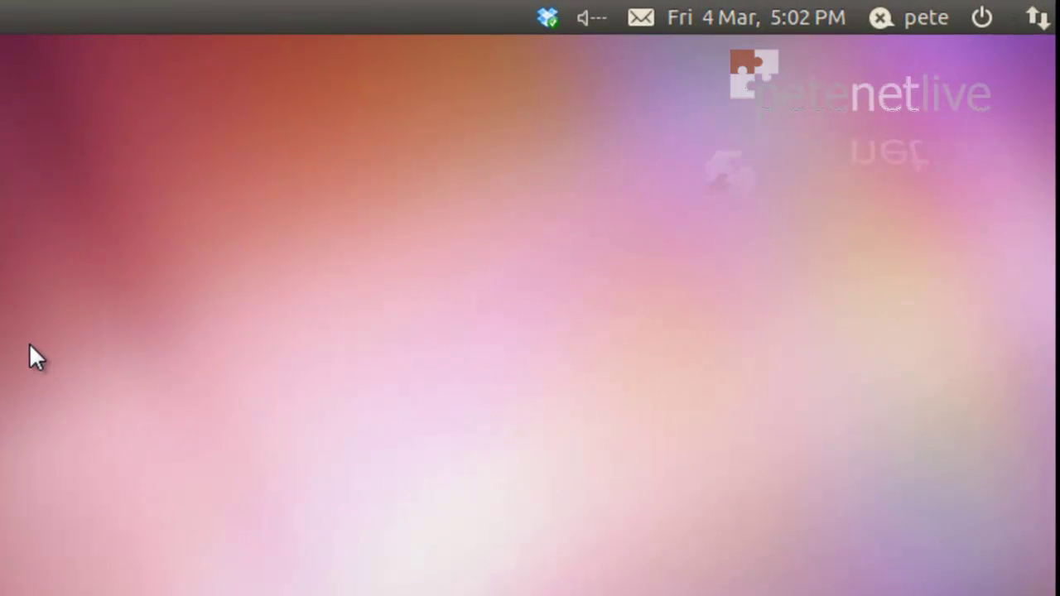
Open the Dropbox folder from the top-panel indicator and select notepad.exe to confirm it synced.
left_click(549, 18)
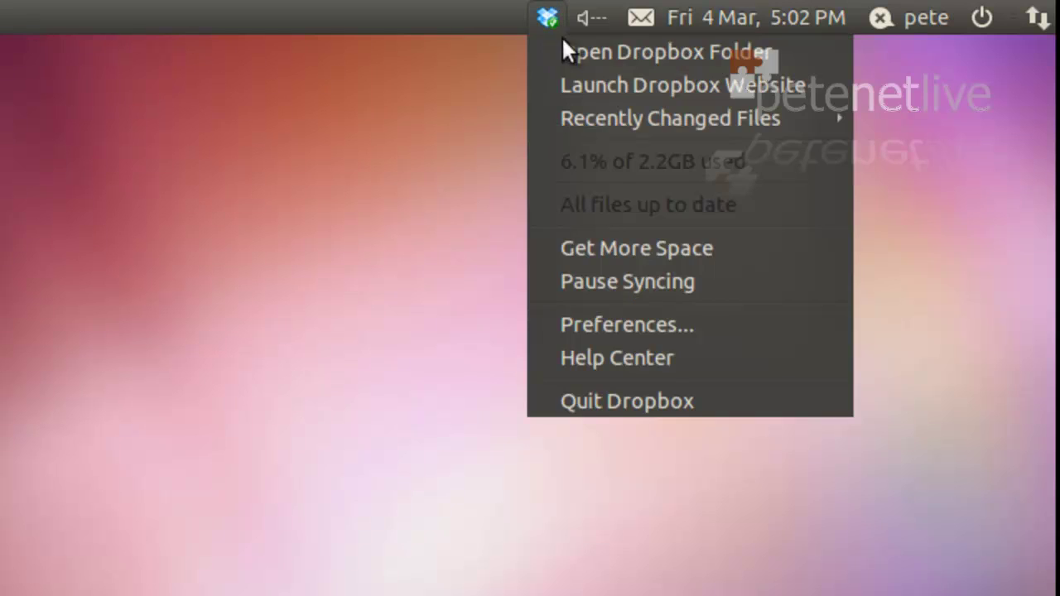
left_click(571, 49)
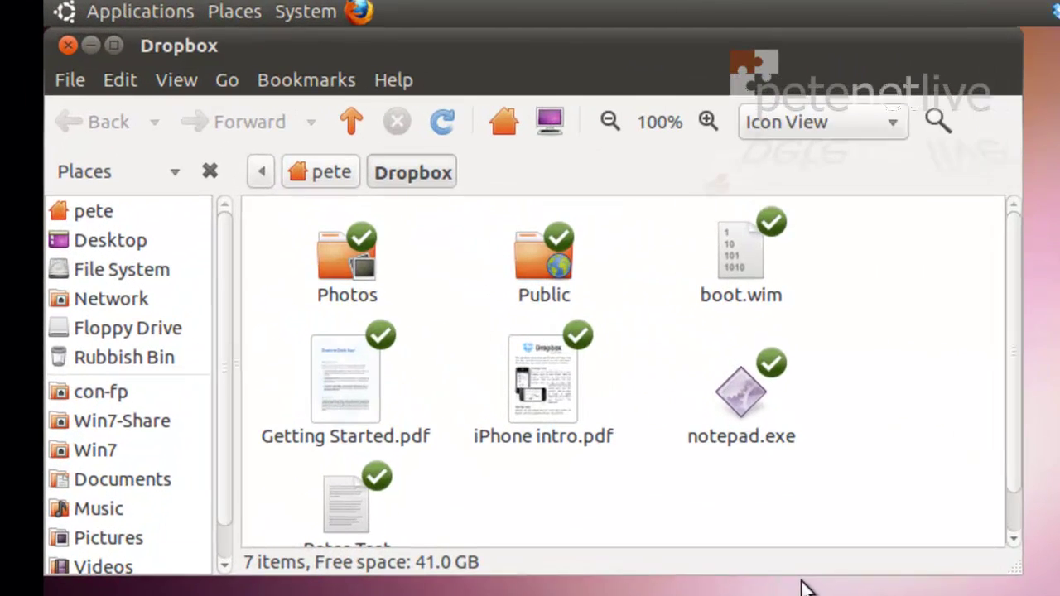
left_click(763, 406)
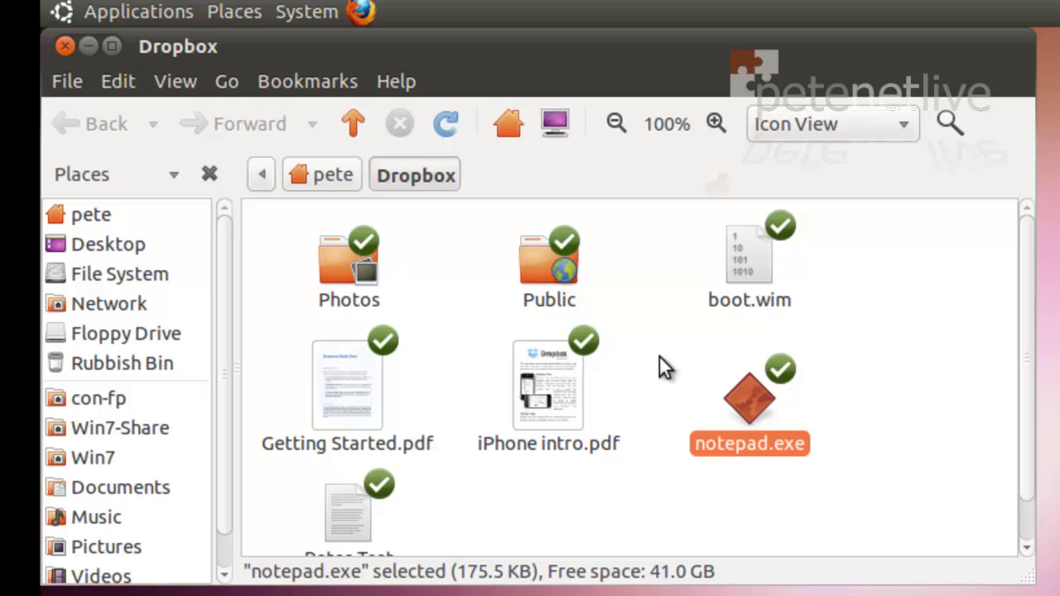